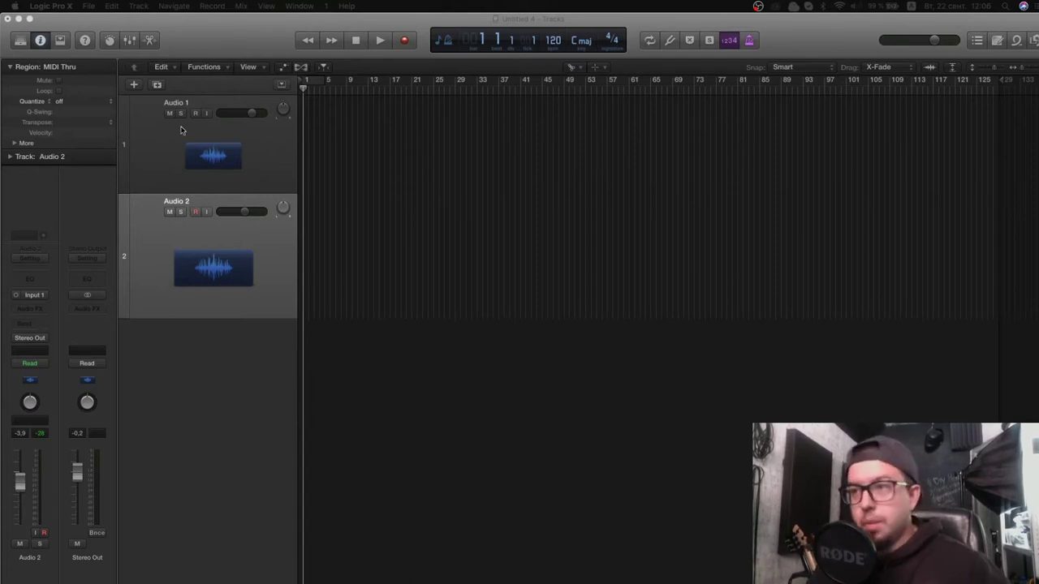
- Reduce the height of the Audio 2 track in the track list
{"action": "left_click", "coordinate": [142, 250]}
{"action": "left_click", "coordinate": [142, 249]}
{"action": "left_click", "coordinate": [140, 136]}
{"action": "left_click", "coordinate": [156, 313]}
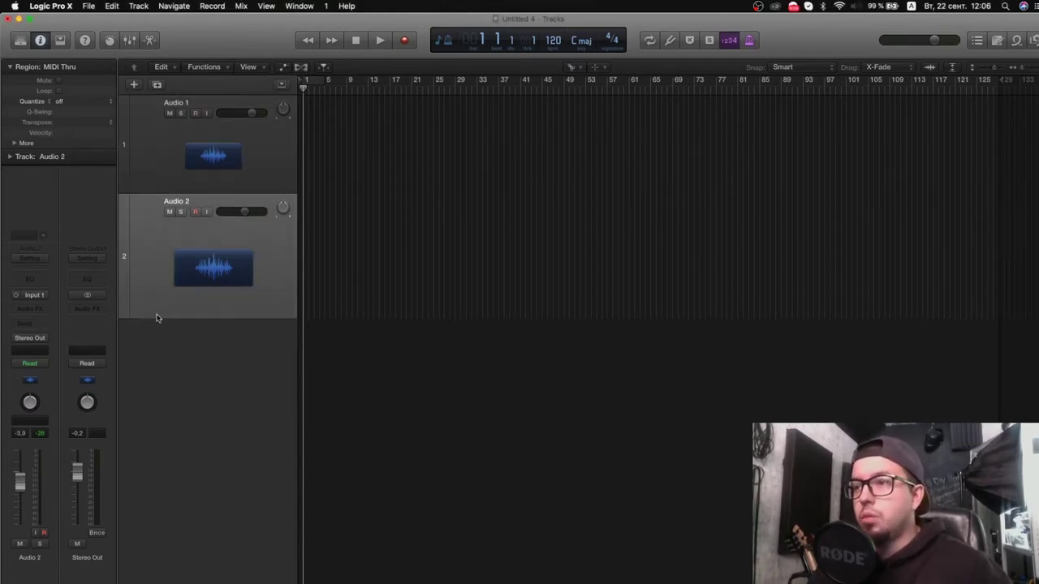
{"action": "left_click_drag", "start_coordinate": [156, 322], "coordinate": [163, 296]}
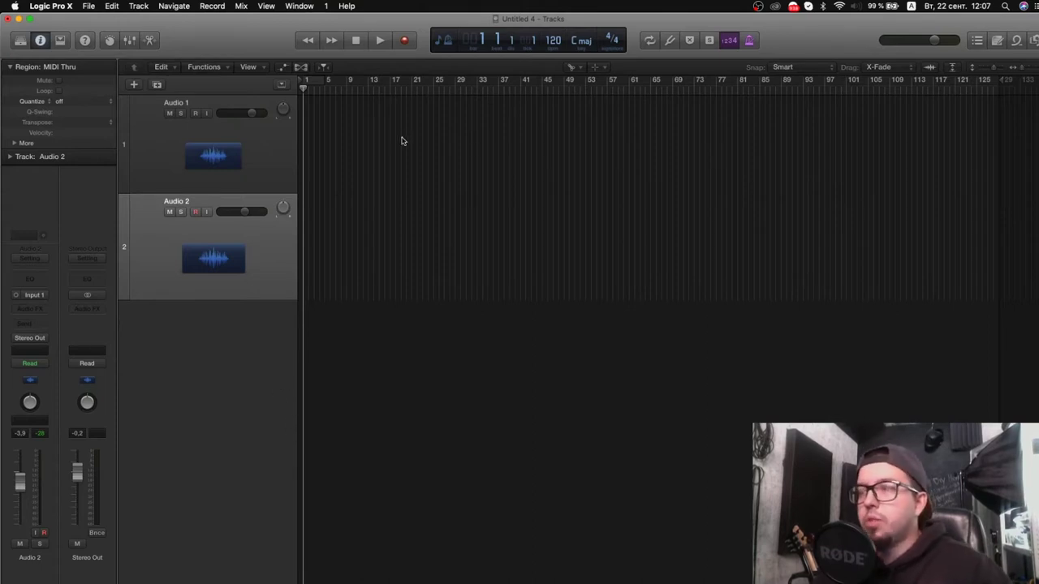
- Move the playhead along the ruler and return it to the project start
{"action": "left_click_drag", "start_coordinate": [304, 90], "coordinate": [484, 103]}
{"action": "key", "text": "Return"}
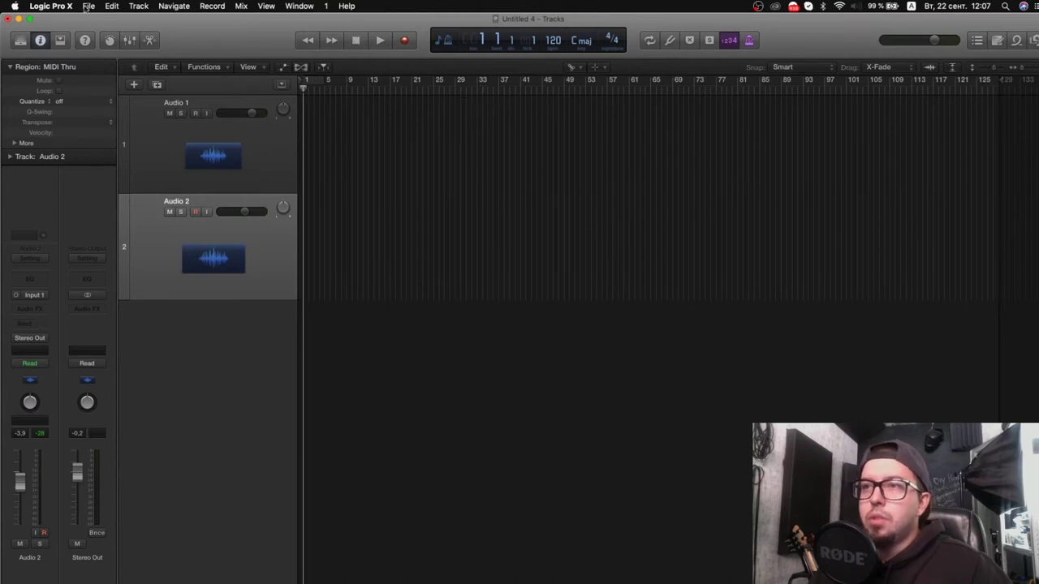
- Open the audio device preferences and review the choices for I/O buffer size, input device and output device
{"action": "left_click", "coordinate": [50, 6]}
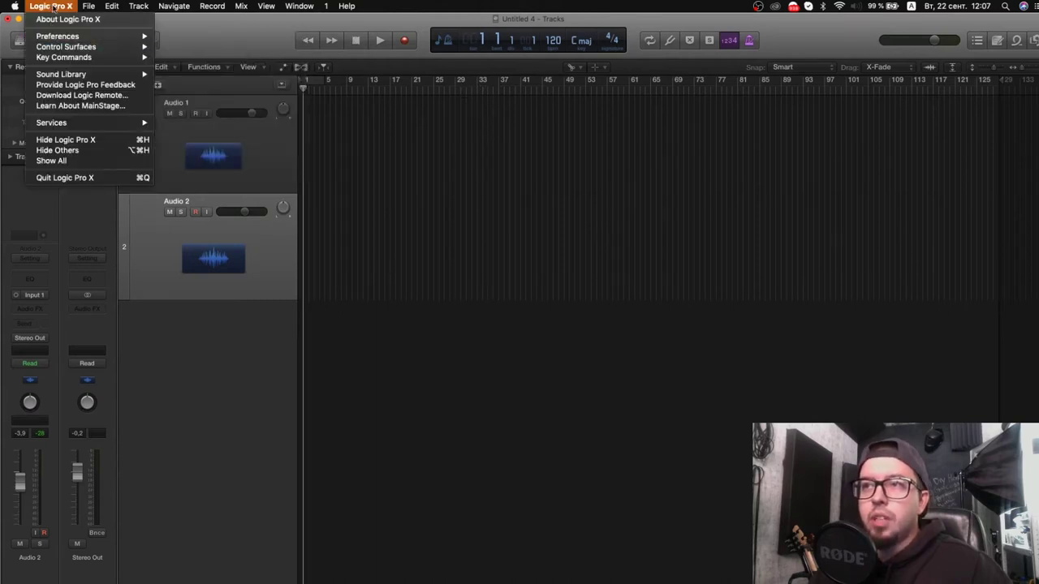
{"action": "mouse_move", "coordinate": [53, 37]}
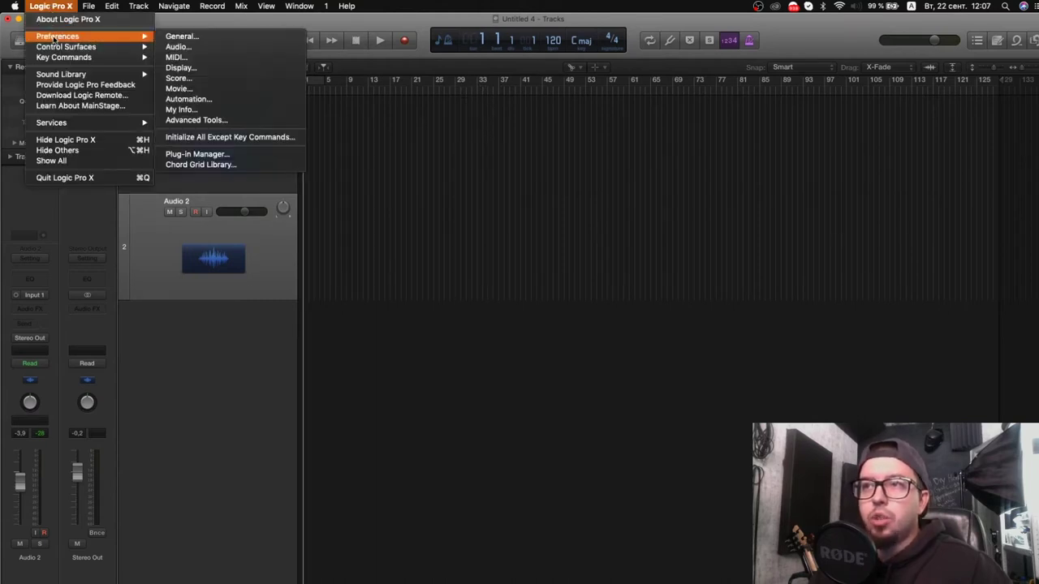
{"action": "left_click", "coordinate": [177, 47]}
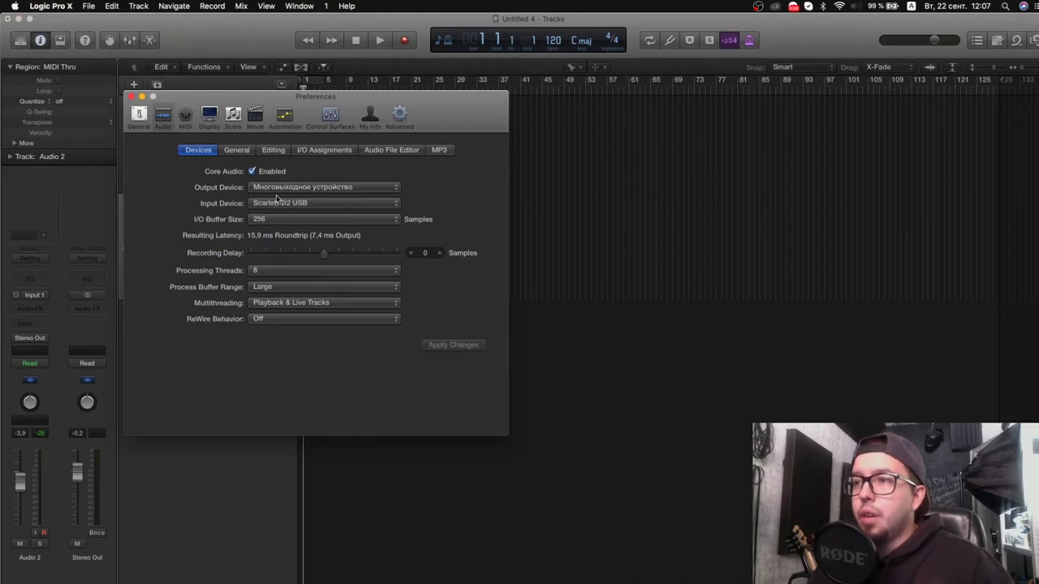
{"action": "left_click", "coordinate": [284, 220]}
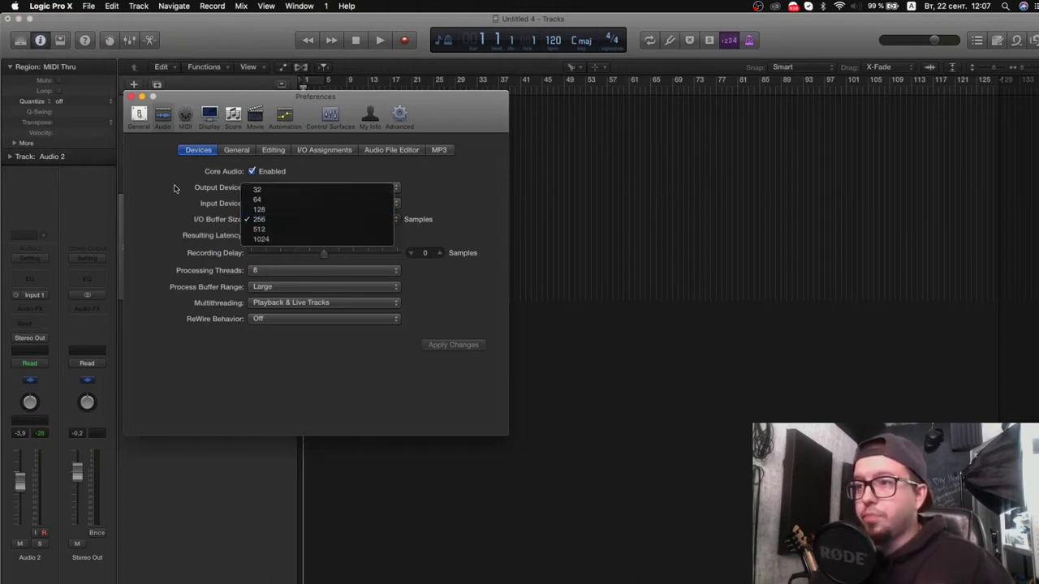
{"action": "left_click", "coordinate": [302, 205]}
{"action": "left_click", "coordinate": [290, 204]}
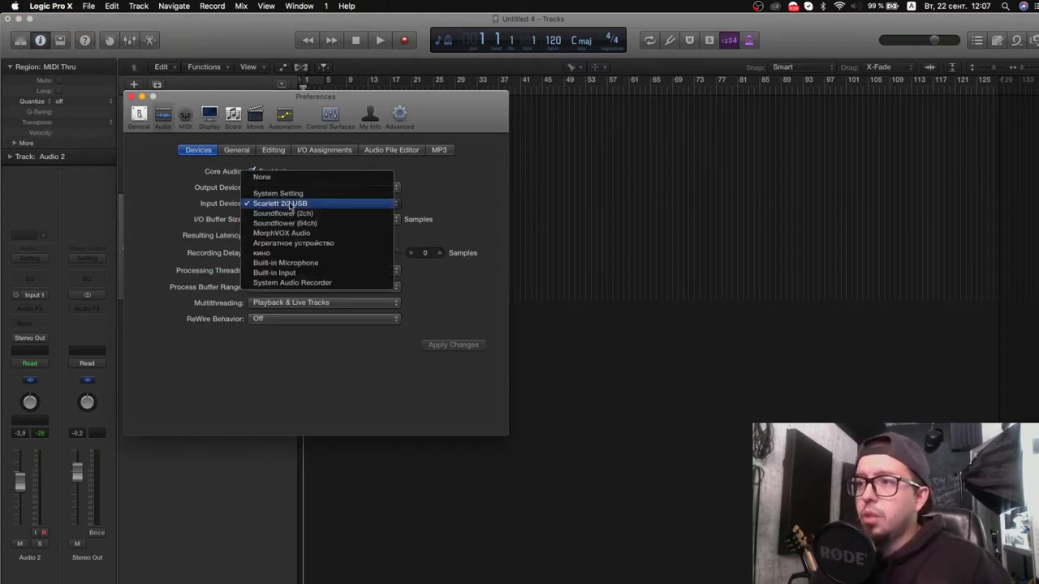
{"action": "left_click", "coordinate": [207, 205]}
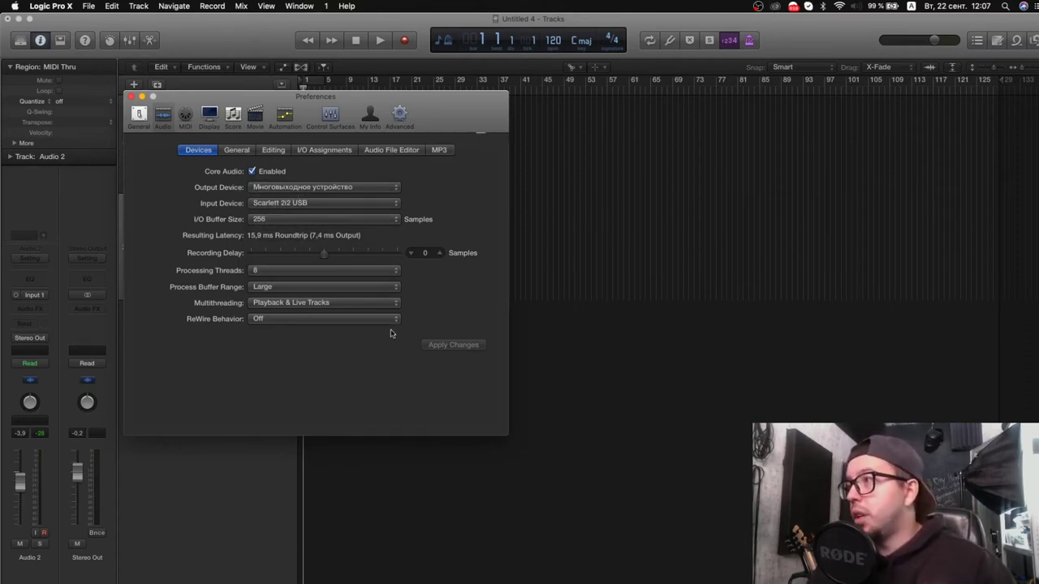
{"action": "left_click", "coordinate": [305, 189]}
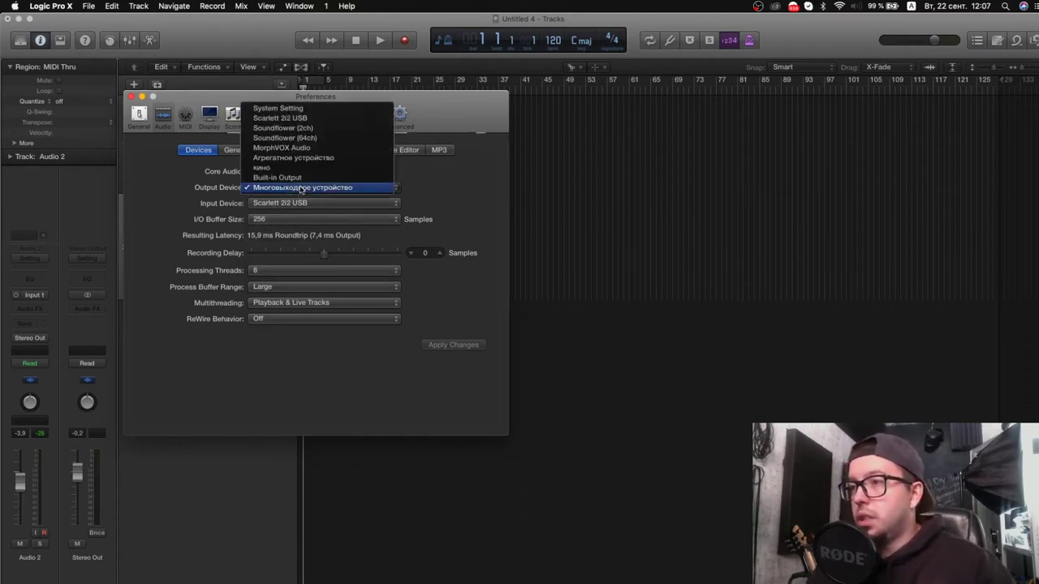
{"action": "left_click", "coordinate": [480, 193]}
- Switch to Audio MIDI Setup, examine the configuration of the multi-output device, and put the window away
{"action": "left_click", "coordinate": [219, 569]}
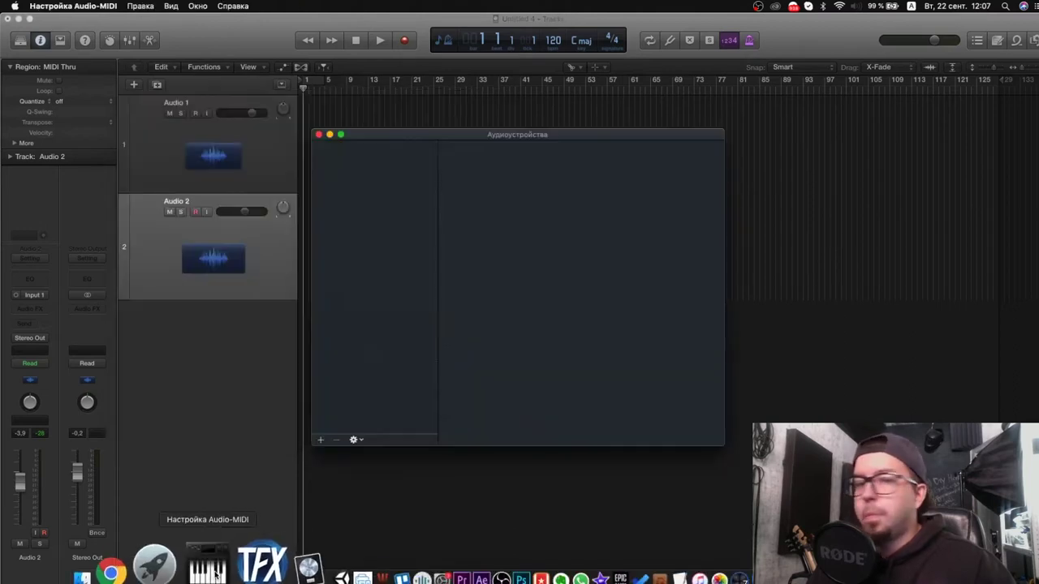
{"action": "left_click_drag", "start_coordinate": [392, 137], "coordinate": [363, 115]}
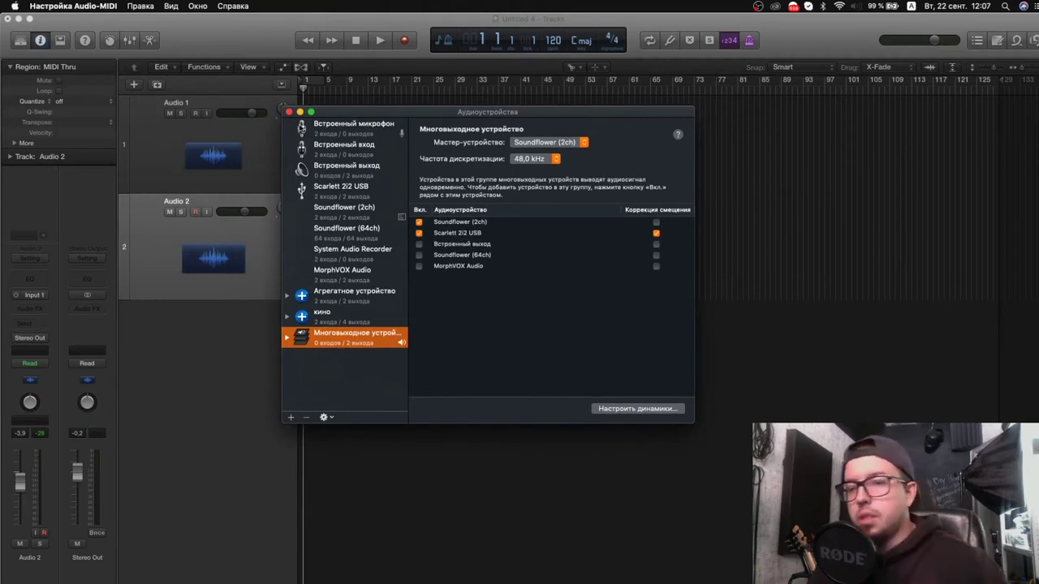
{"action": "left_click", "coordinate": [299, 112]}
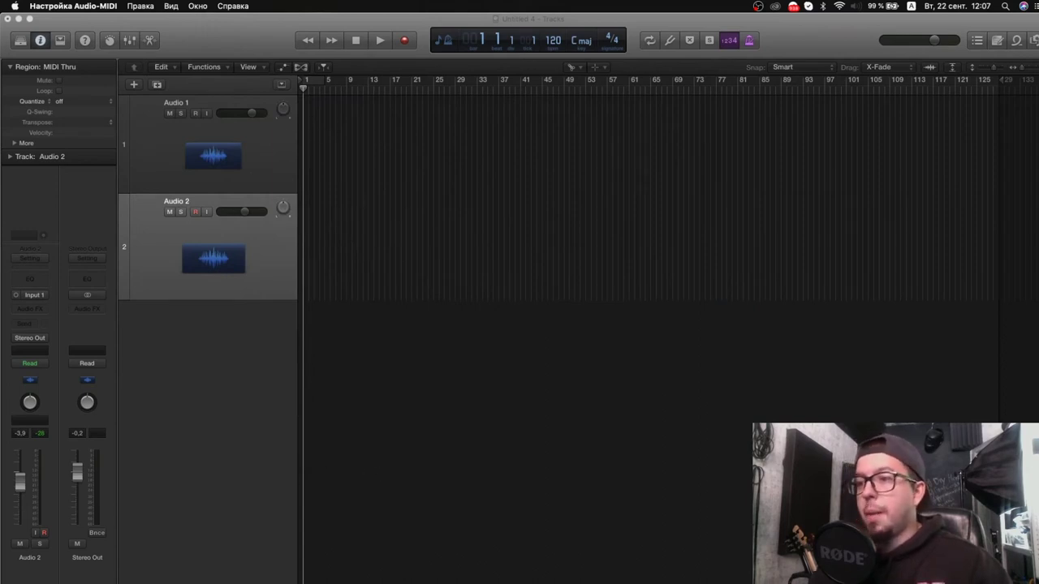
- Return to Logic Pro X, select the Audio 1 track, close the preferences and place the playhead at the project start
{"action": "mouse_move", "coordinate": [329, 578]}
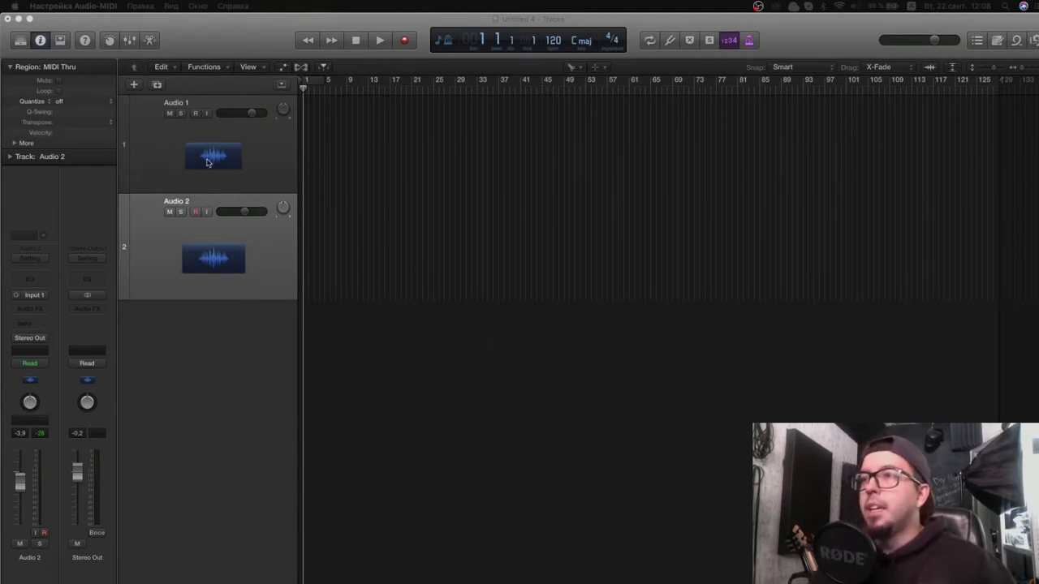
{"action": "left_click", "coordinate": [189, 97]}
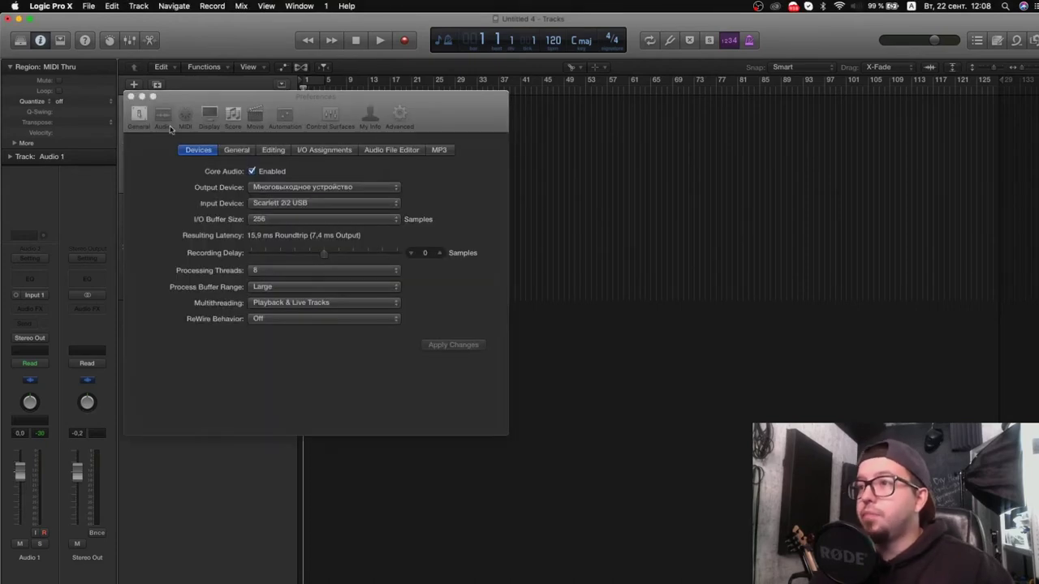
{"action": "left_click", "coordinate": [130, 96]}
{"action": "left_click", "coordinate": [320, 88]}
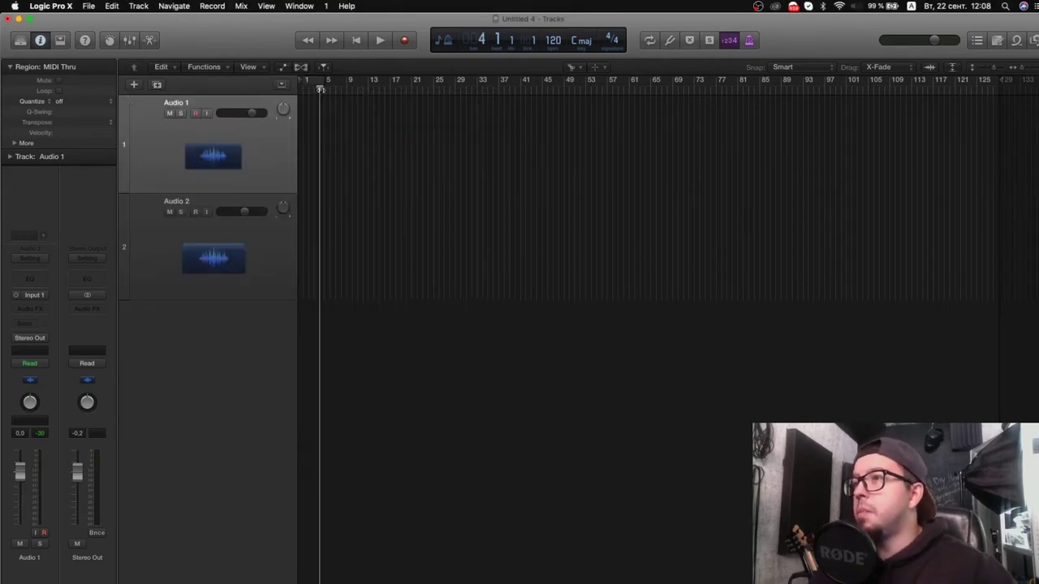
{"action": "left_click_drag", "start_coordinate": [321, 88], "coordinate": [300, 86]}
{"action": "left_click", "coordinate": [207, 112]}
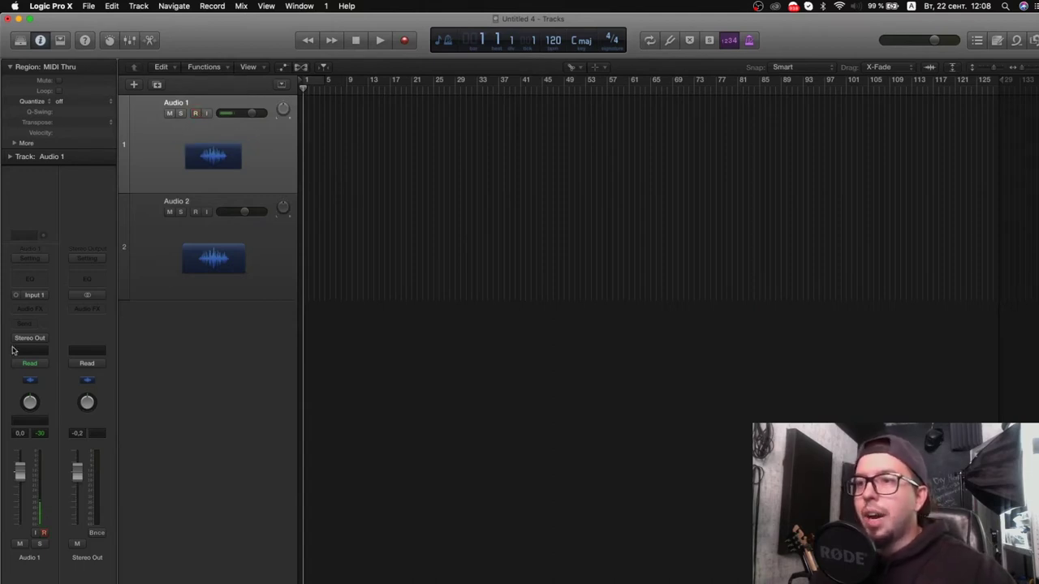
- Review the input choices for the Audio 1 channel strip and reset its peak level display
{"action": "left_click", "coordinate": [41, 296]}
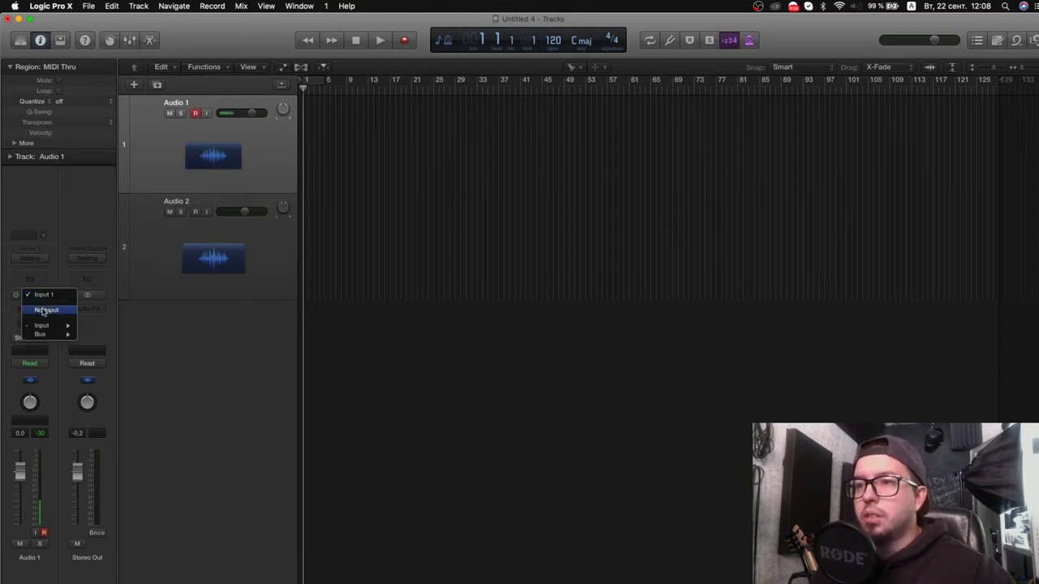
{"action": "mouse_move", "coordinate": [45, 326]}
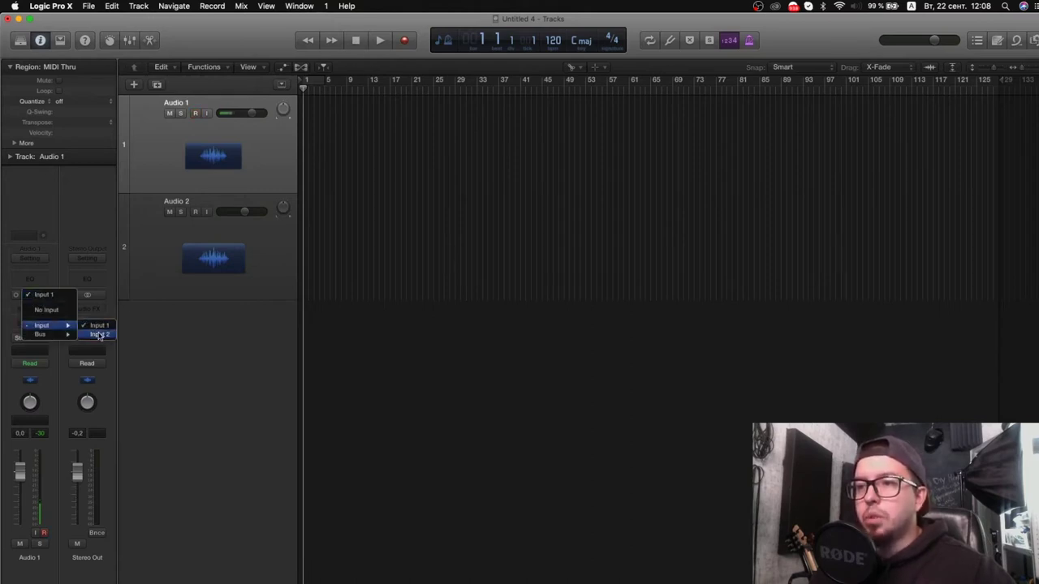
{"action": "left_click", "coordinate": [2, 294]}
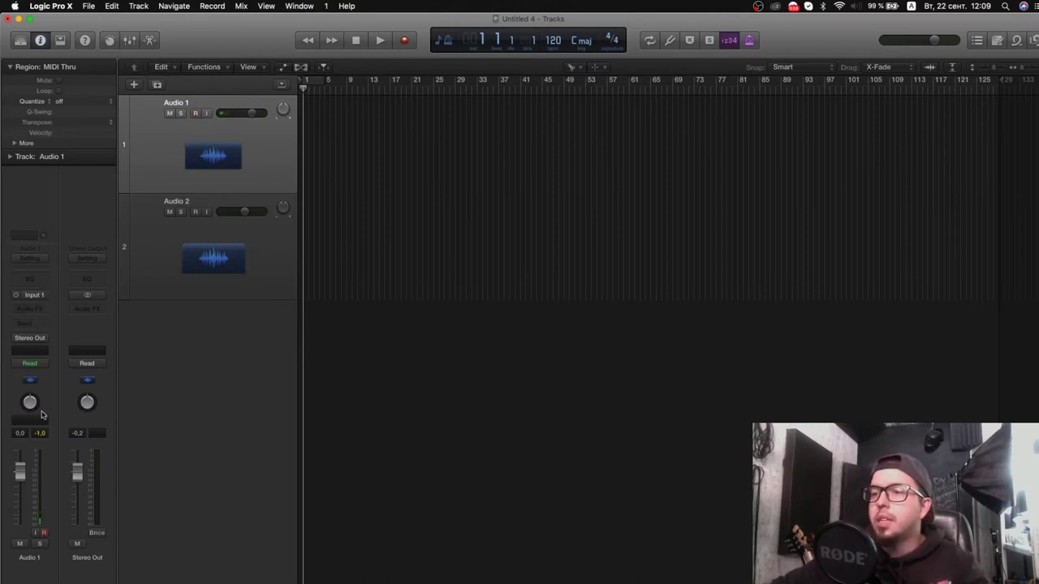
{"action": "left_click", "coordinate": [39, 436]}
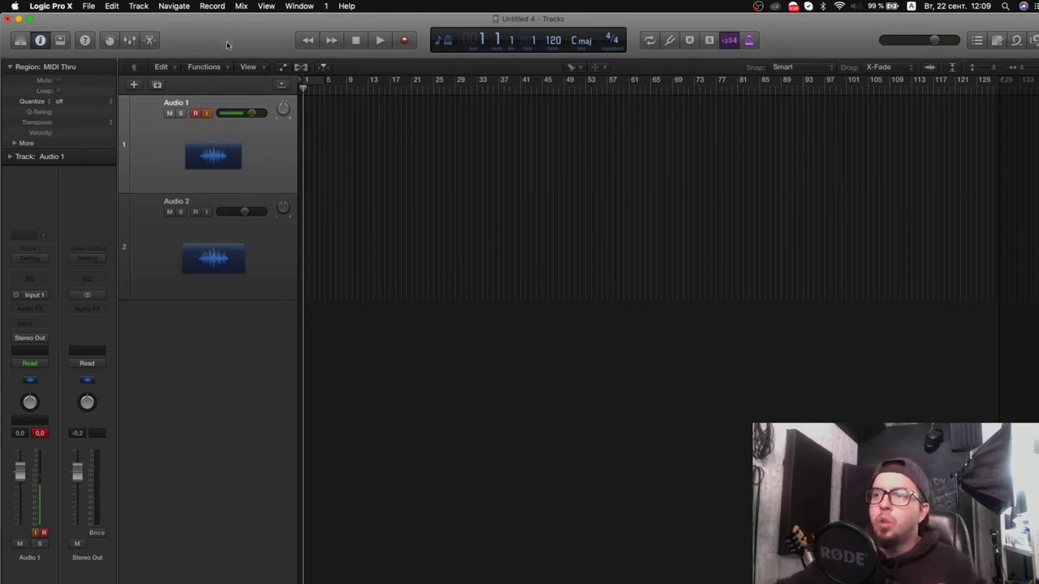
- Enable Software Monitoring in the general audio preferences
{"action": "left_click", "coordinate": [63, 5]}
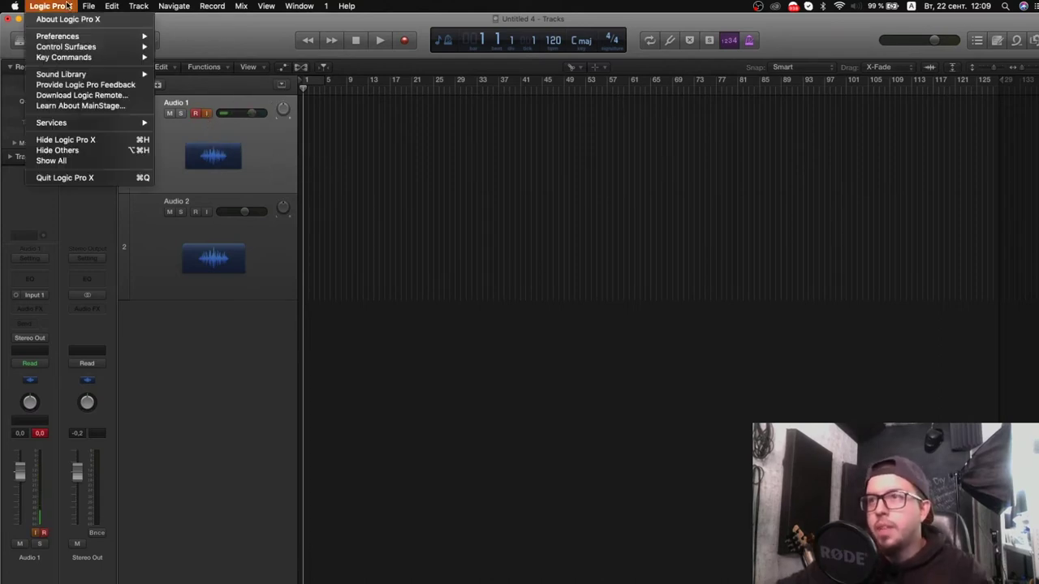
{"action": "mouse_move", "coordinate": [65, 36]}
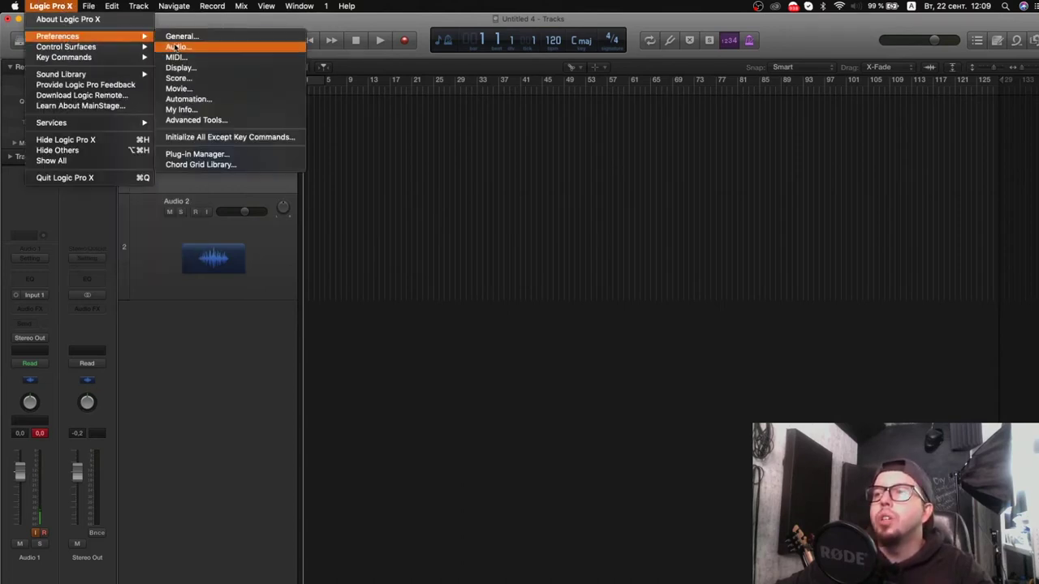
{"action": "left_click", "coordinate": [175, 46]}
{"action": "left_click", "coordinate": [235, 149]}
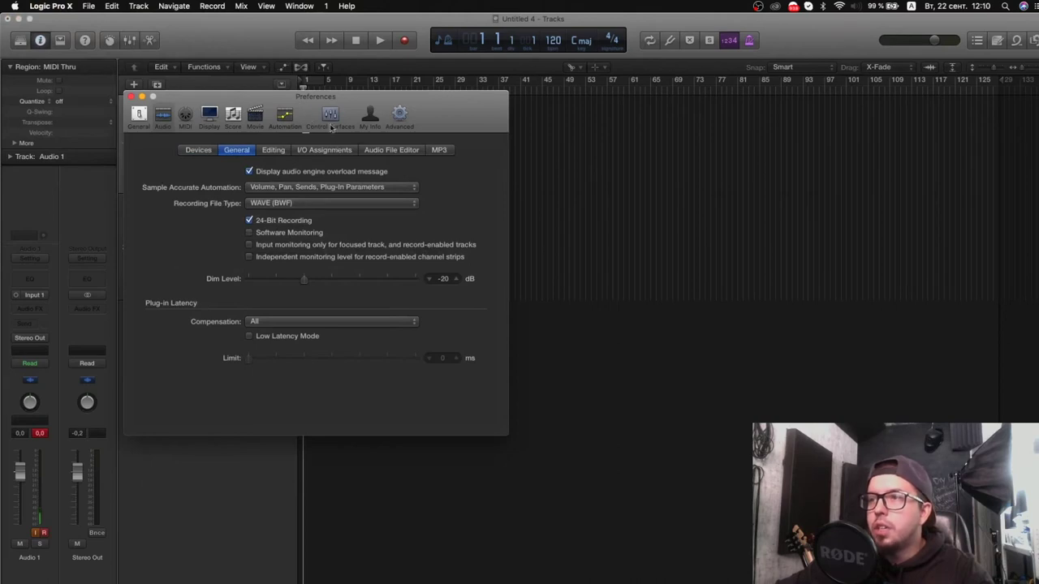
{"action": "left_click_drag", "start_coordinate": [370, 96], "coordinate": [635, 121]}
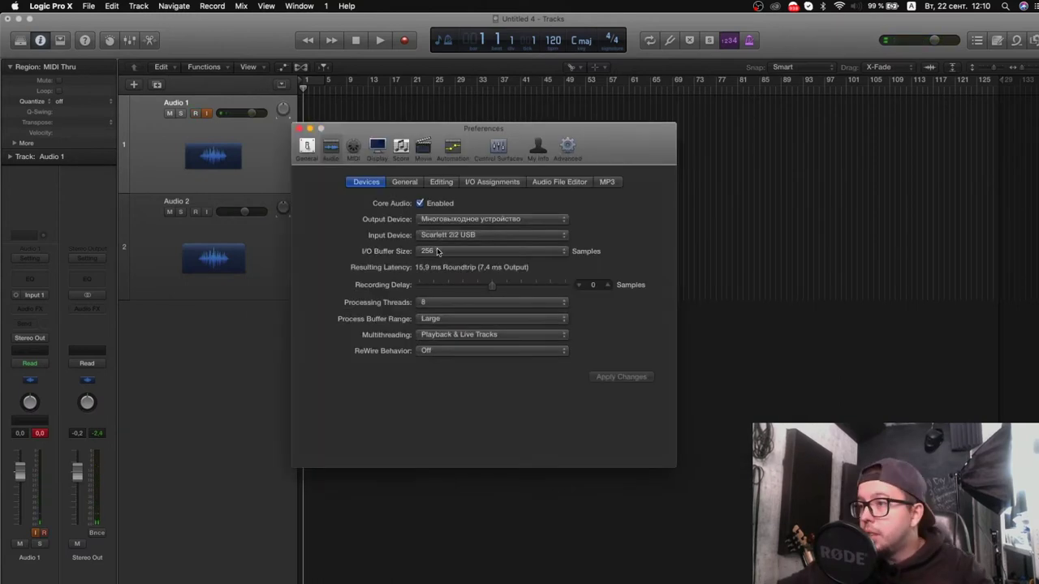
- Set the I/O buffer size to 1024 samples and apply the change
{"action": "left_click", "coordinate": [434, 254]}
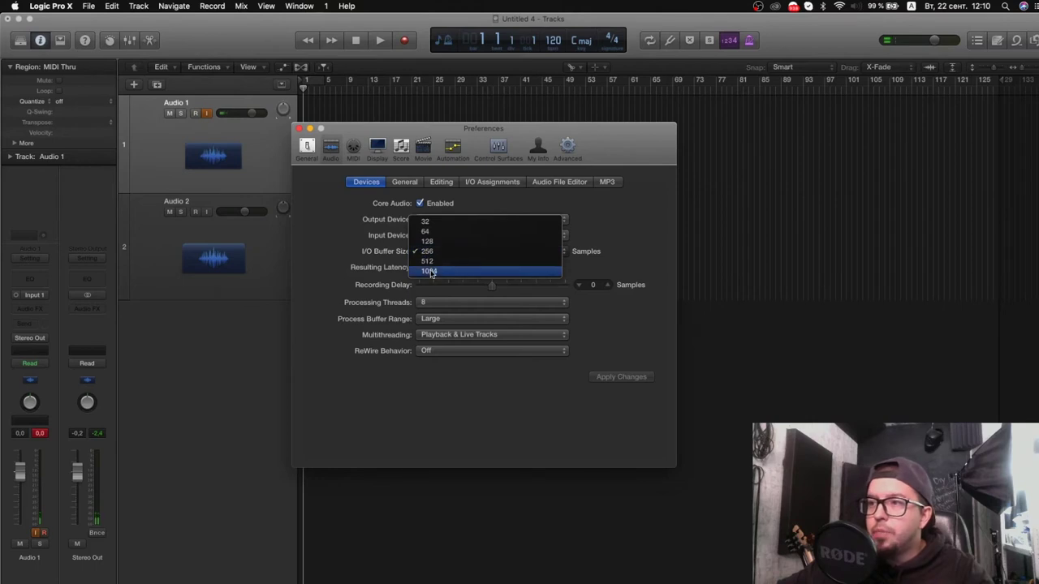
{"action": "left_click", "coordinate": [430, 273]}
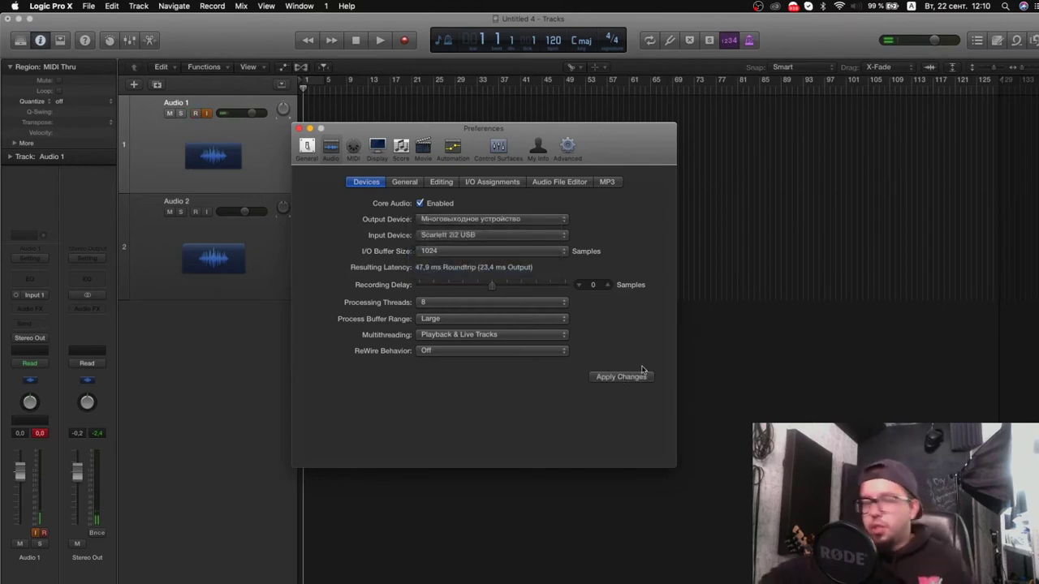
{"action": "left_click", "coordinate": [642, 369]}
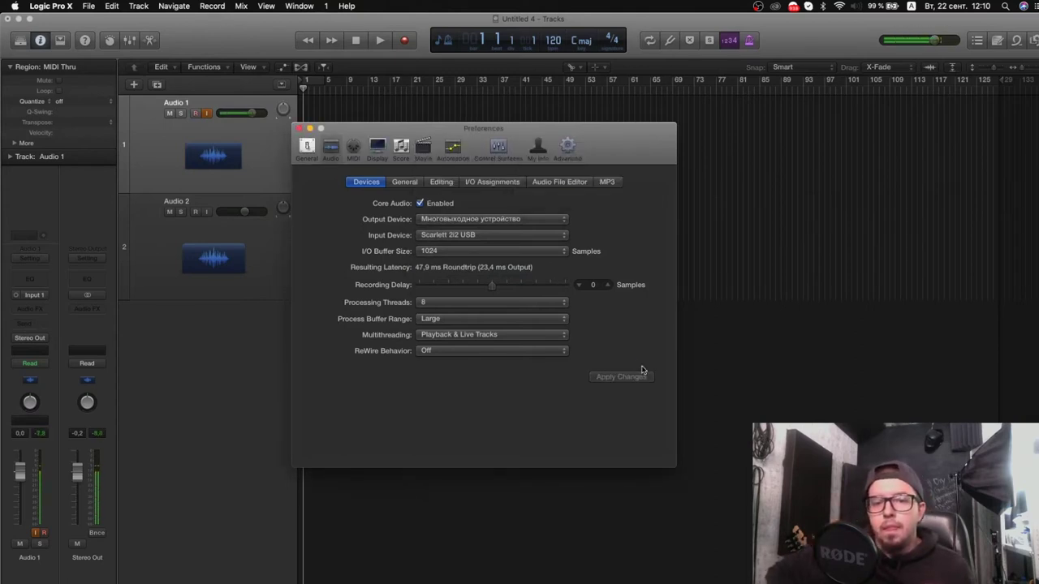
- Set the I/O buffer size to 256 samples, apply the change and close the preferences
{"action": "left_click", "coordinate": [552, 251]}
{"action": "left_click", "coordinate": [452, 233]}
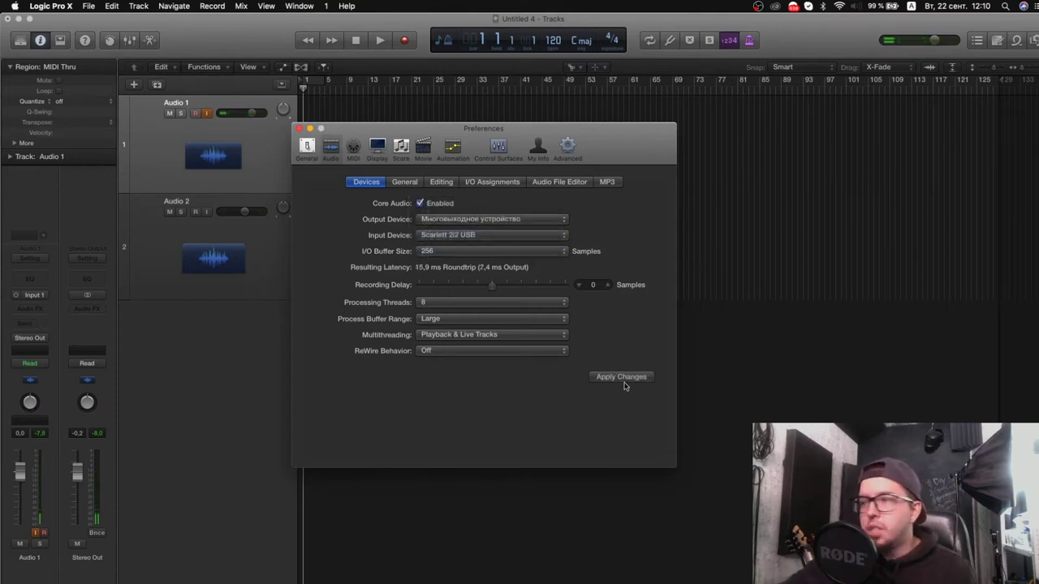
{"action": "left_click", "coordinate": [621, 378]}
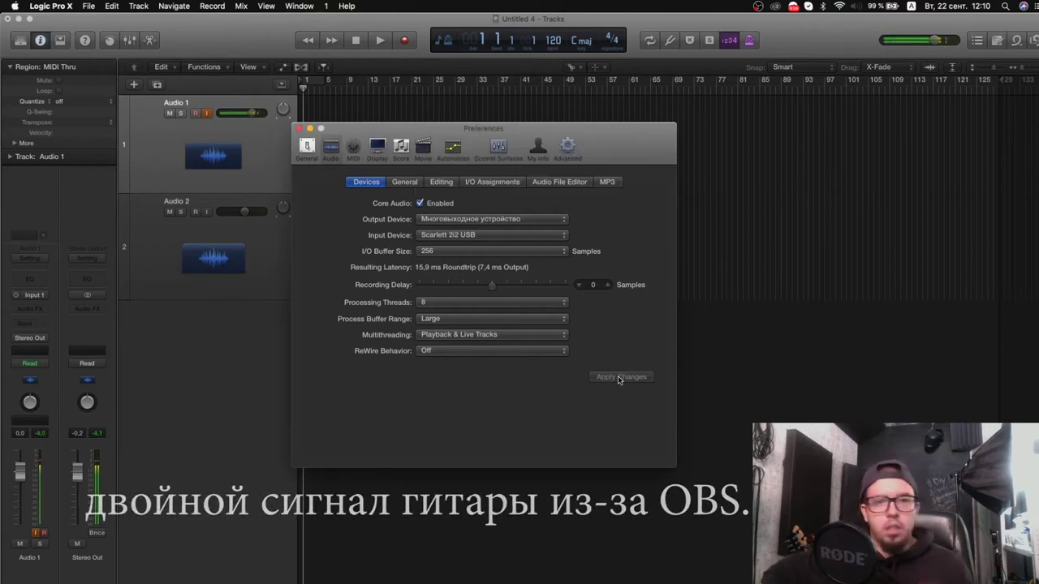
{"action": "left_click", "coordinate": [299, 129]}
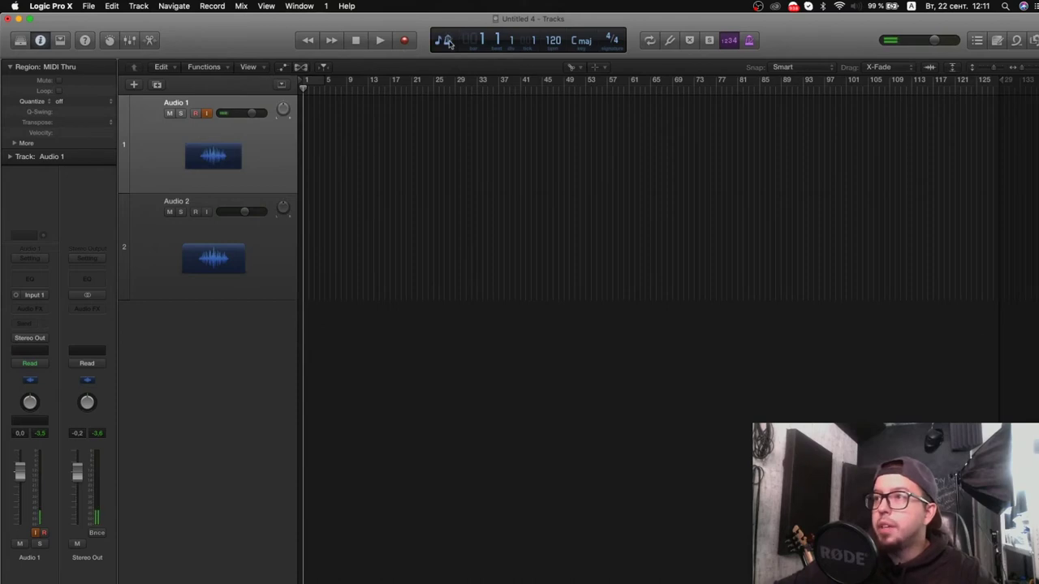
- Add Autopunch, Software Monitoring, Auto Input Monitoring, Pre Fader Metering and Low Latency Mode to the control bar
{"action": "right_click", "coordinate": [593, 39]}
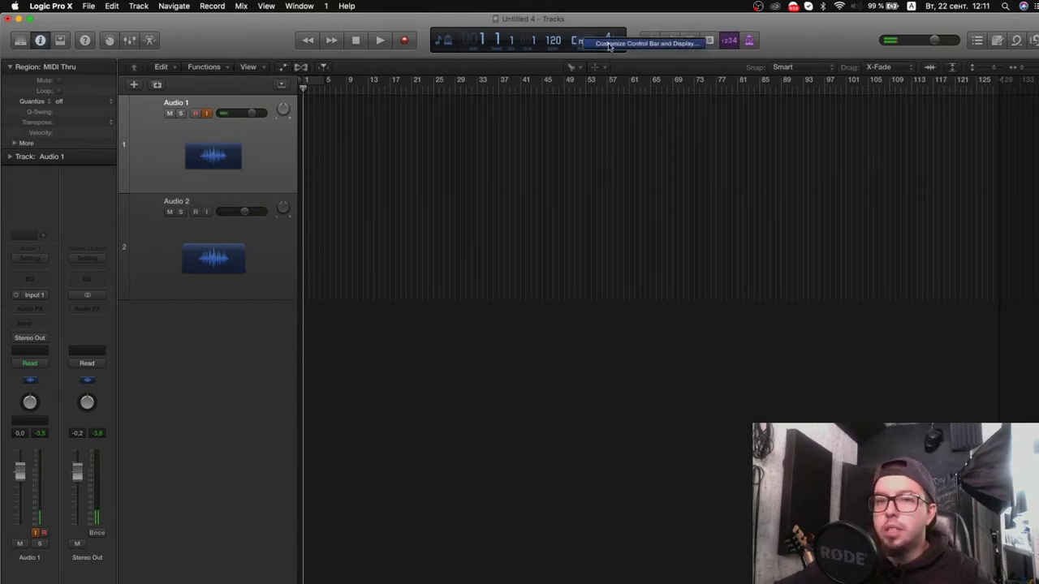
{"action": "left_click", "coordinate": [609, 45]}
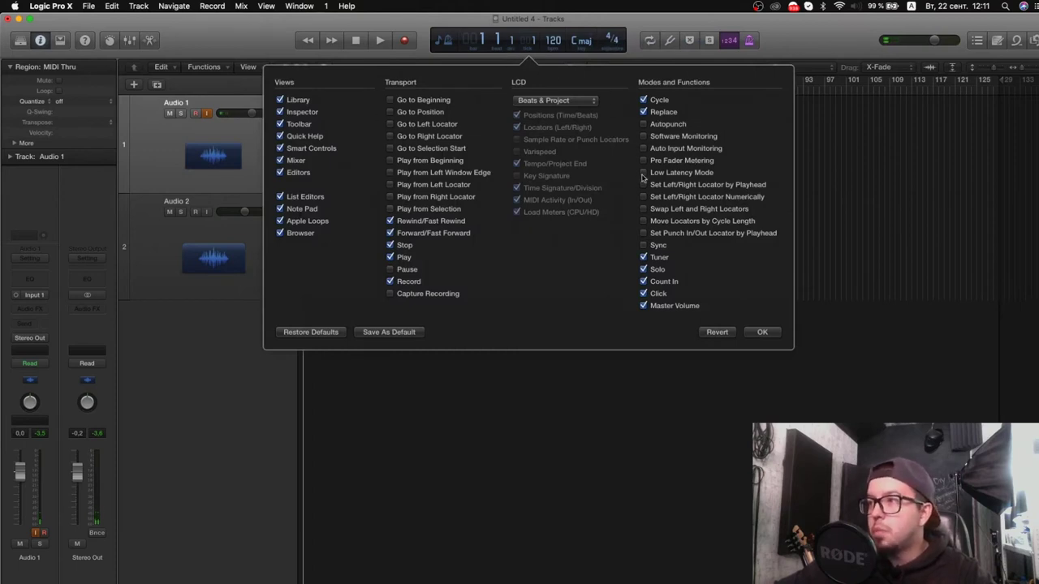
{"action": "left_click", "coordinate": [644, 124]}
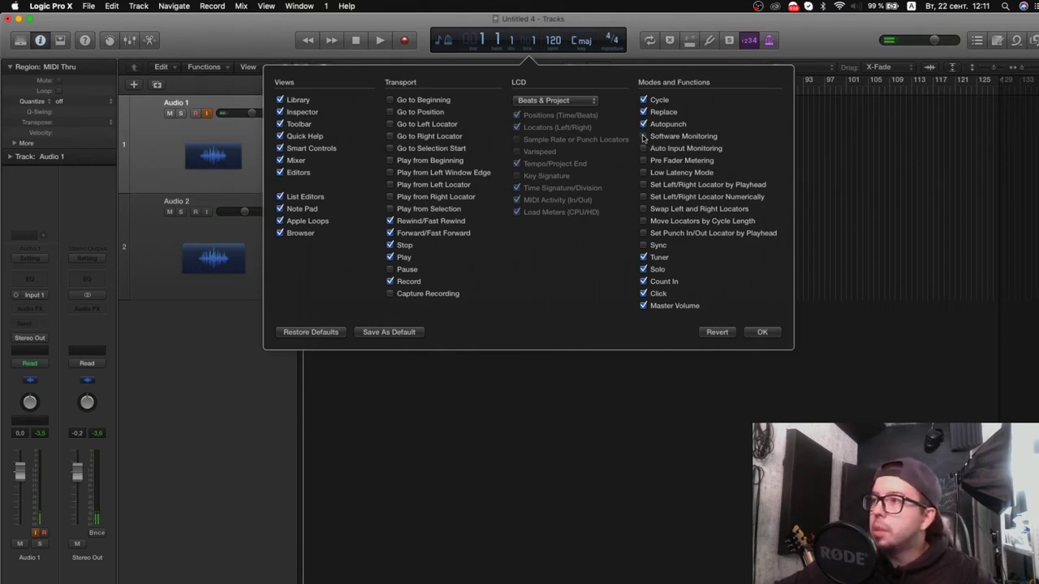
{"action": "left_click", "coordinate": [643, 136]}
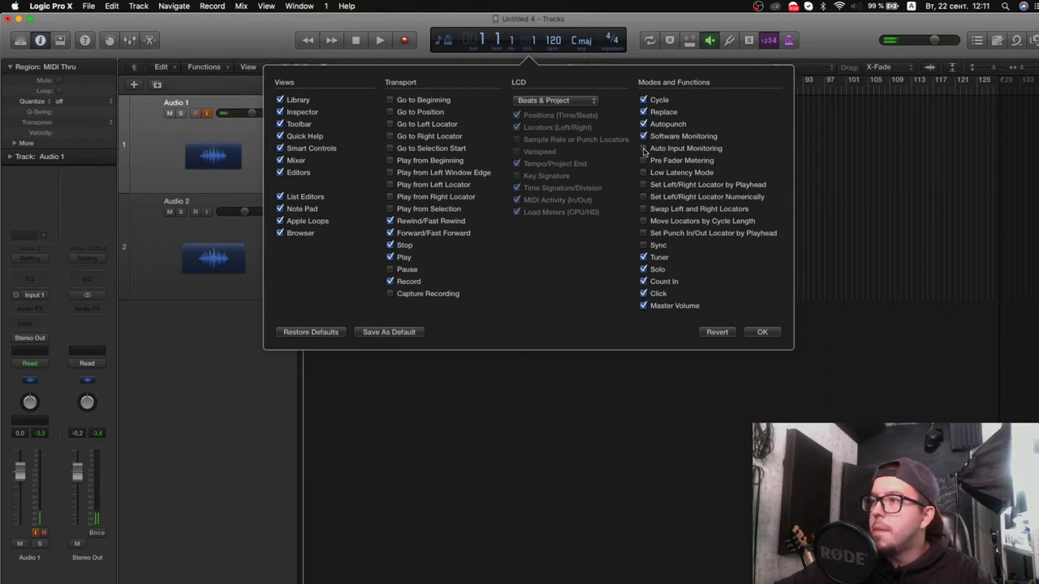
{"action": "left_click", "coordinate": [644, 148]}
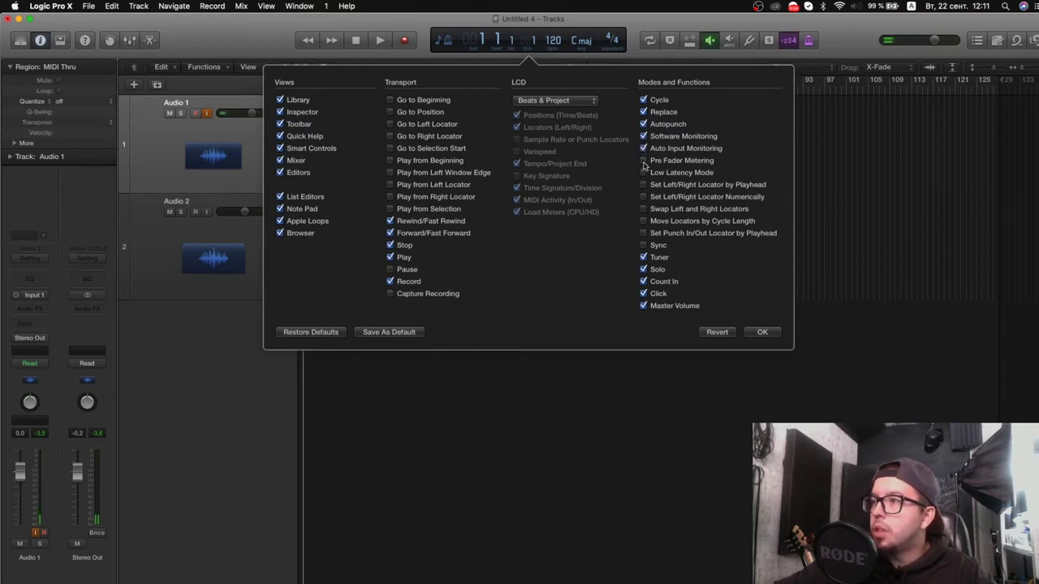
{"action": "left_click", "coordinate": [643, 161]}
{"action": "left_click", "coordinate": [644, 173]}
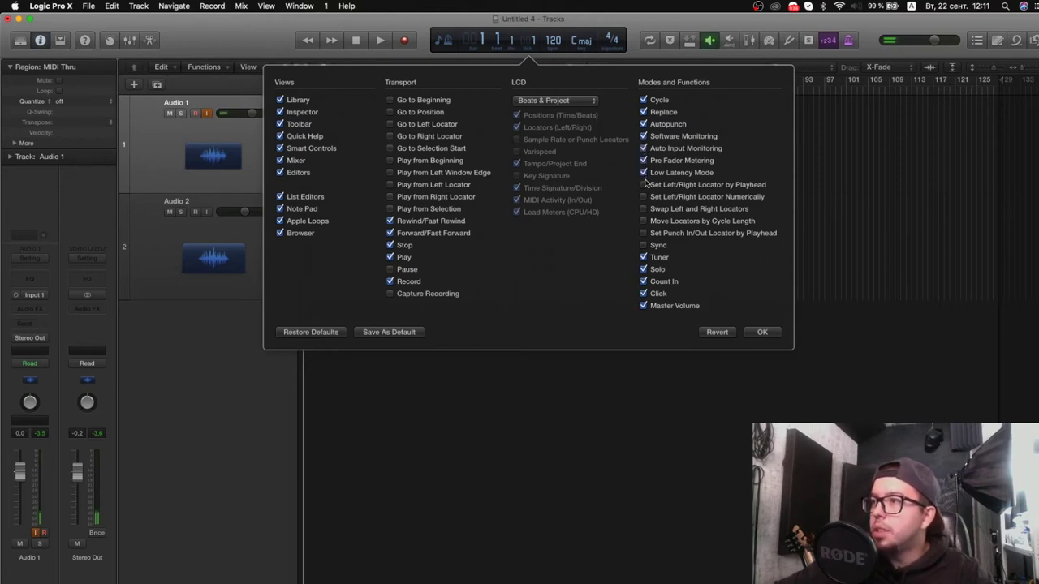
{"action": "left_click", "coordinate": [752, 334]}
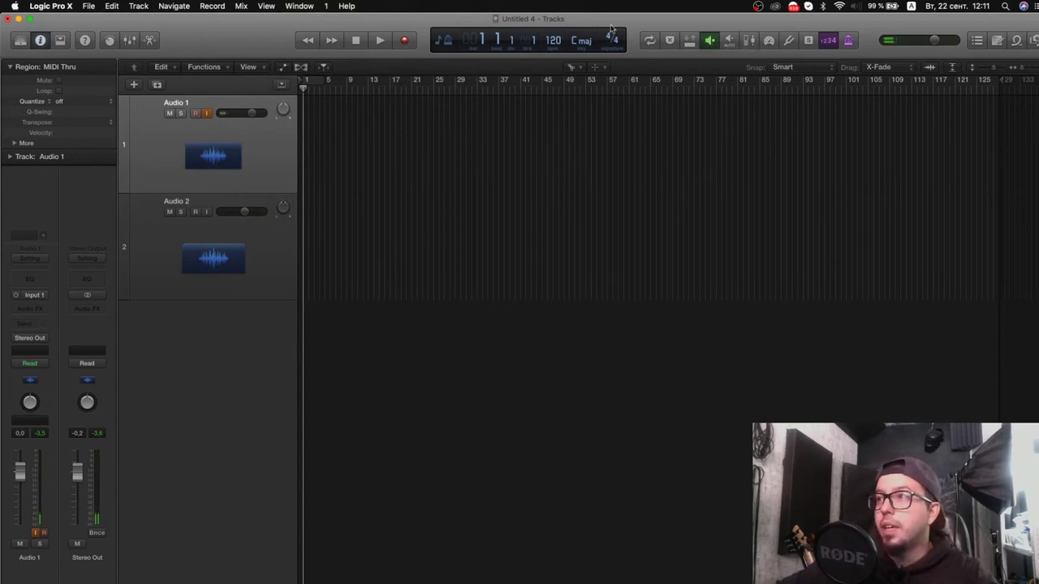
- Switch Software Monitoring off and back on, and turn on Low Latency Mode
{"action": "left_click", "coordinate": [709, 41]}
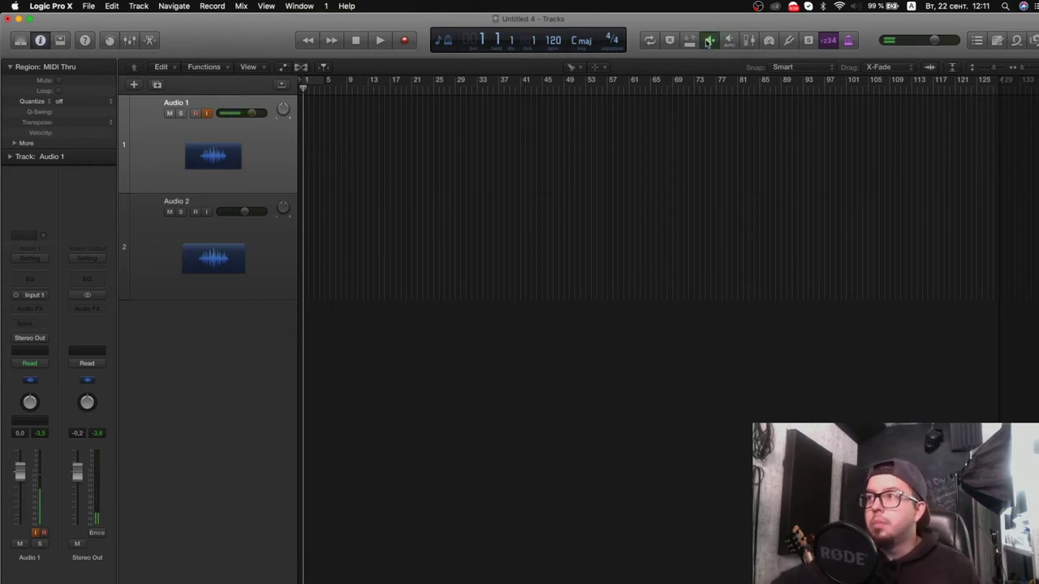
{"action": "left_click", "coordinate": [708, 42]}
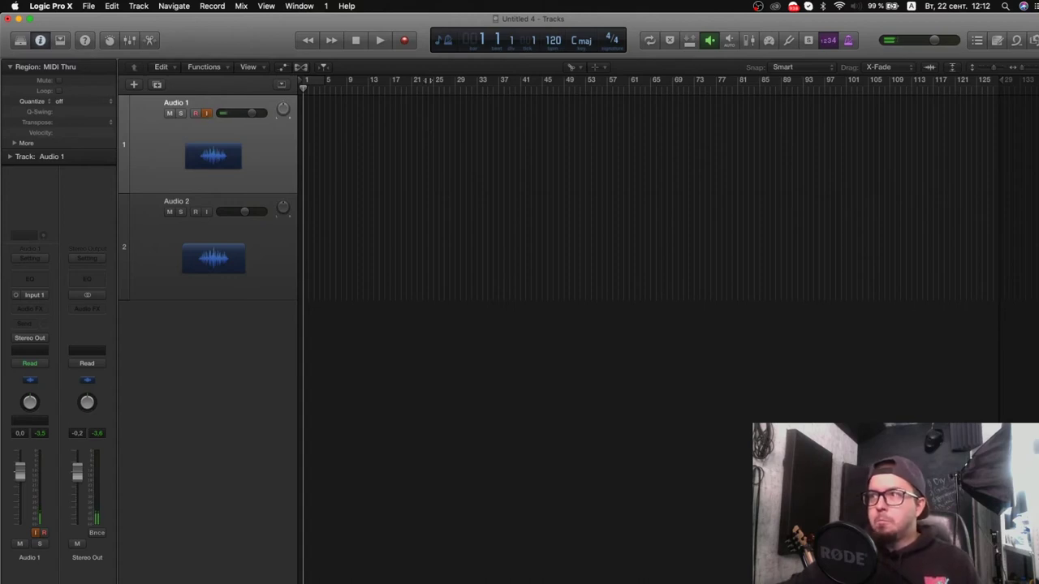
{"action": "left_click", "coordinate": [769, 41]}
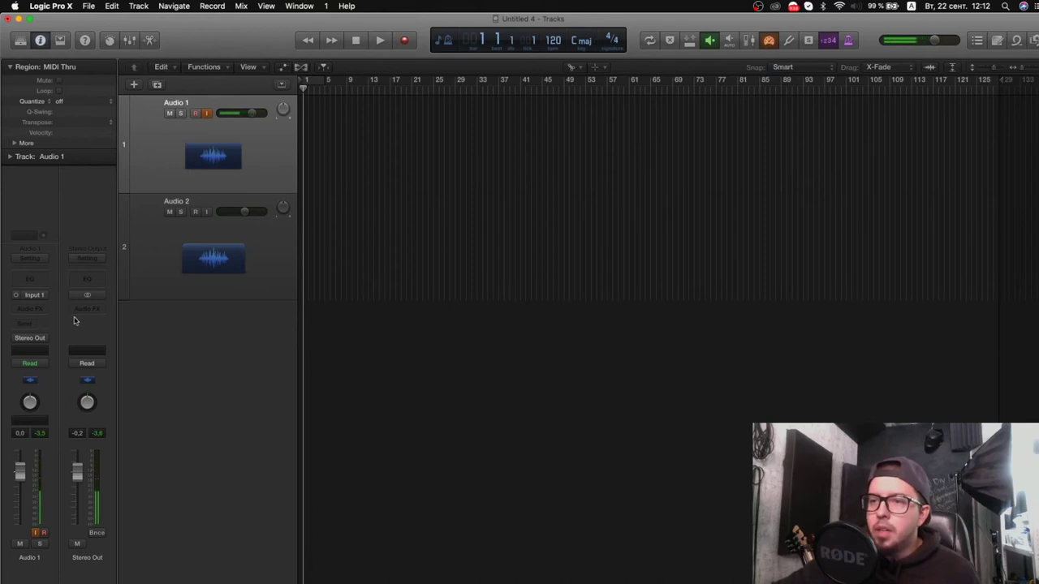
- Insert the mono Amp Designer plug-in in Audio 1's audio effects
{"action": "left_click", "coordinate": [37, 310]}
{"action": "mouse_move", "coordinate": [42, 321]}
{"action": "mouse_move", "coordinate": [142, 323]}
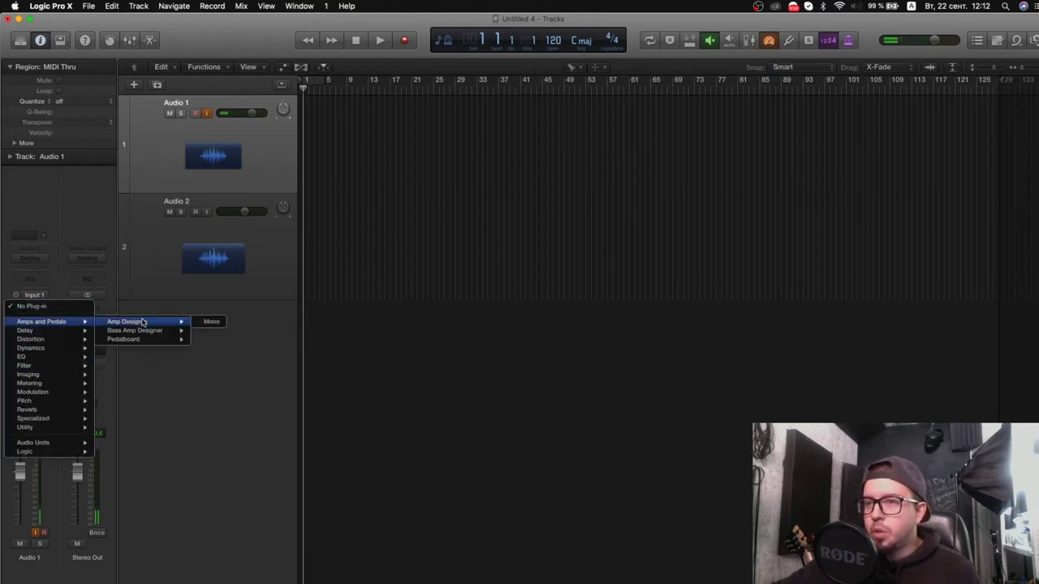
{"action": "left_click", "coordinate": [211, 322]}
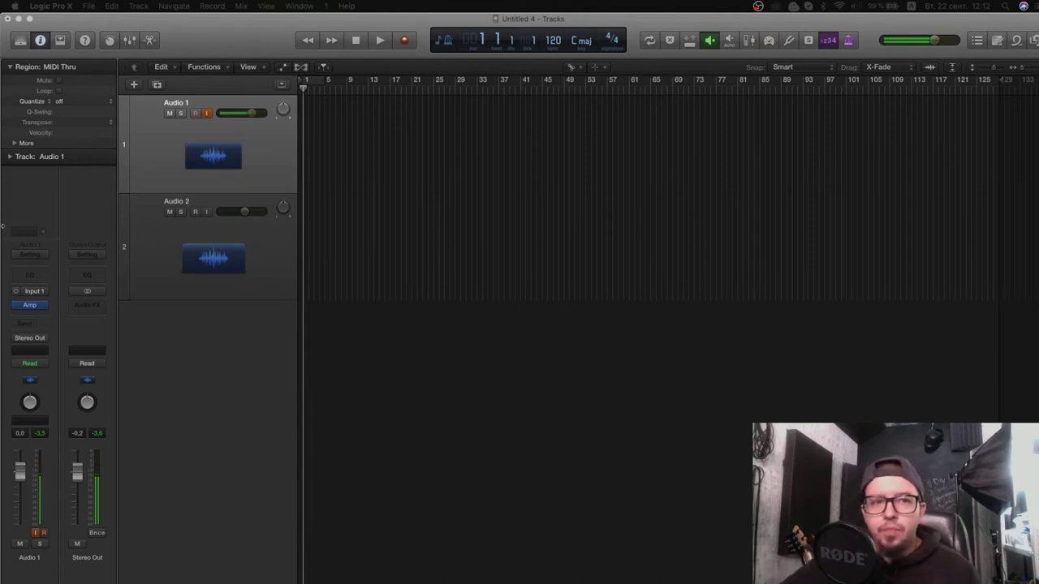
- Open Audio 1's Amp Designer settings, reposition the plug-in window and close it
{"action": "left_click", "coordinate": [29, 304]}
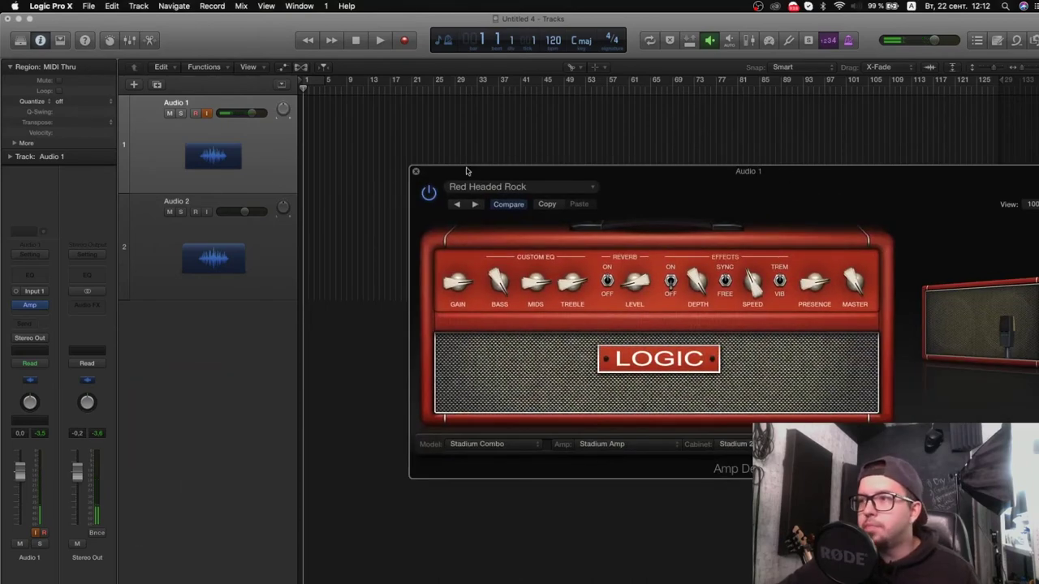
{"action": "left_click_drag", "start_coordinate": [471, 172], "coordinate": [300, 228]}
{"action": "left_click", "coordinate": [240, 226]}
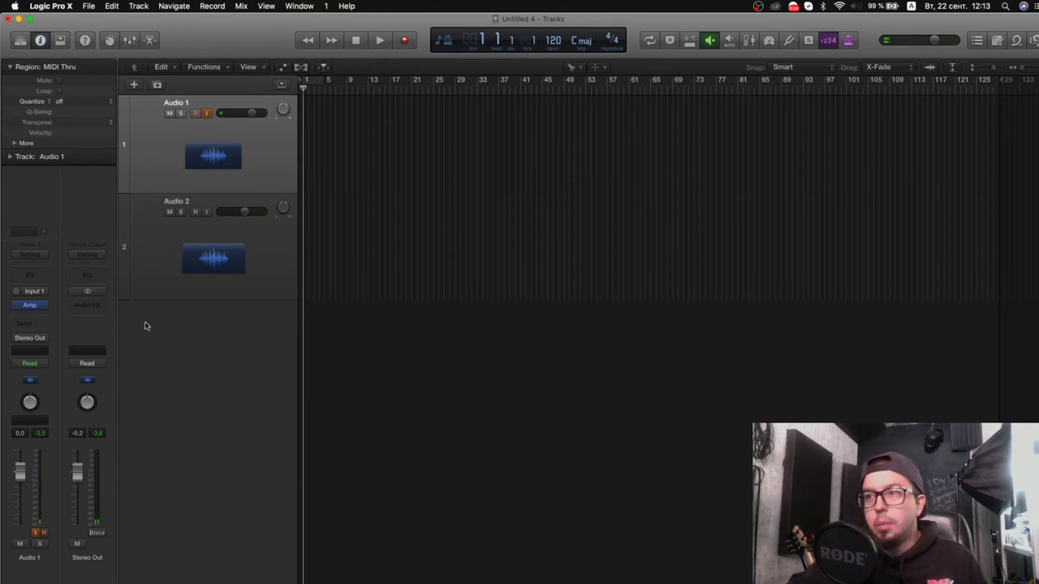
- Turn on Low Latency Mode, and review the output device, input device and buffer size in the audio preferences
{"action": "left_click", "coordinate": [769, 41]}
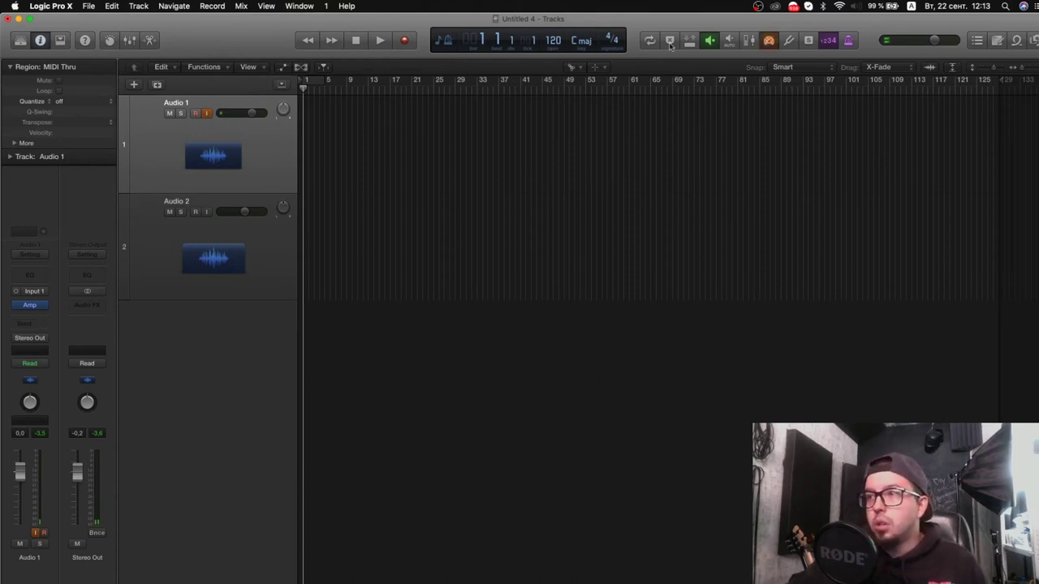
{"action": "left_click", "coordinate": [52, 6]}
{"action": "mouse_move", "coordinate": [68, 32]}
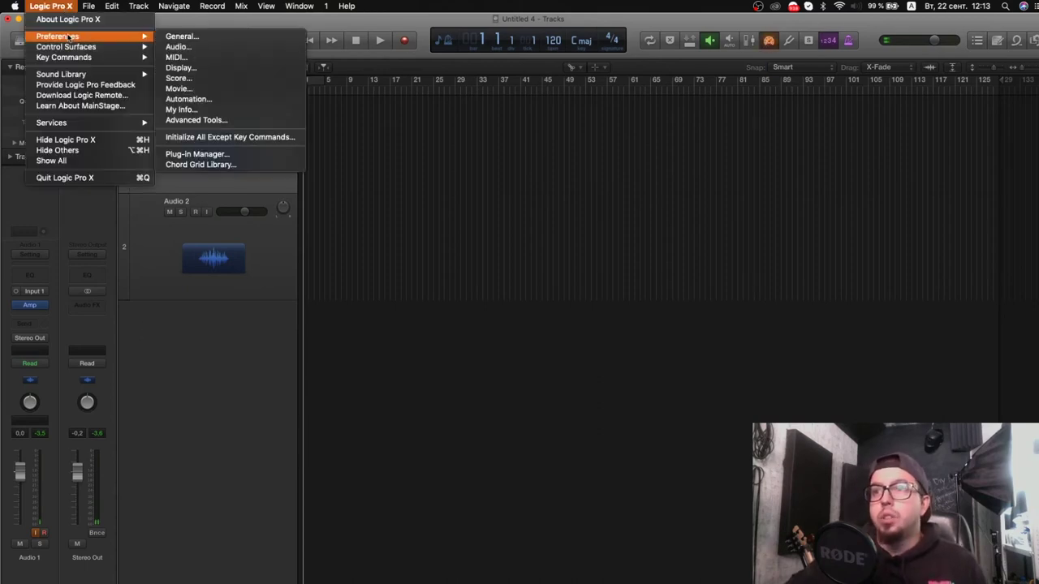
{"action": "left_click", "coordinate": [180, 43]}
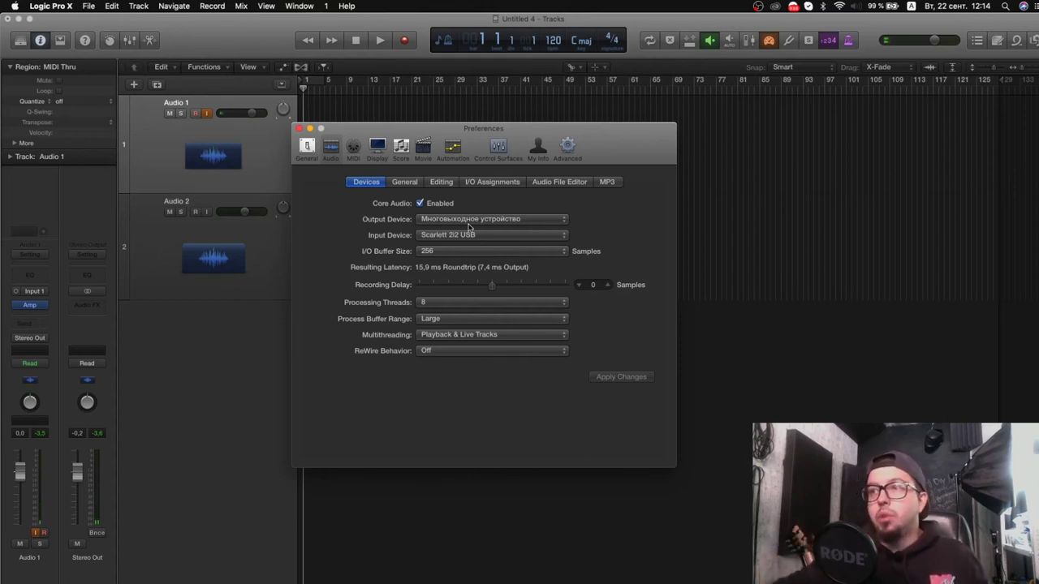
{"action": "left_click", "coordinate": [298, 129]}
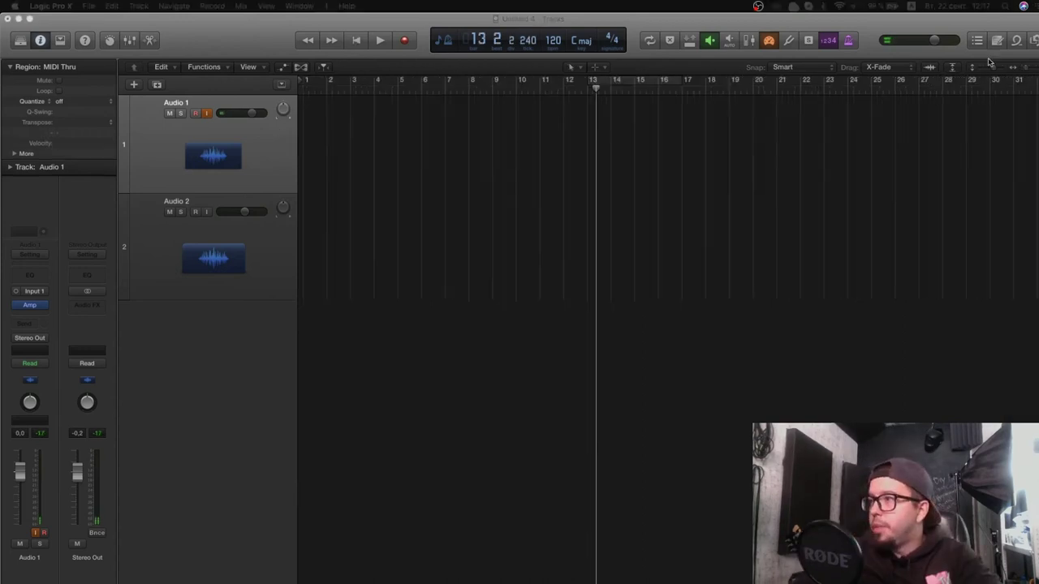
- Show the whole timeline with taller track rows, and collapse the Region inspector with Audio 1 selected
{"action": "key", "text": "super+Left"}
{"action": "key", "text": "super+Left"}
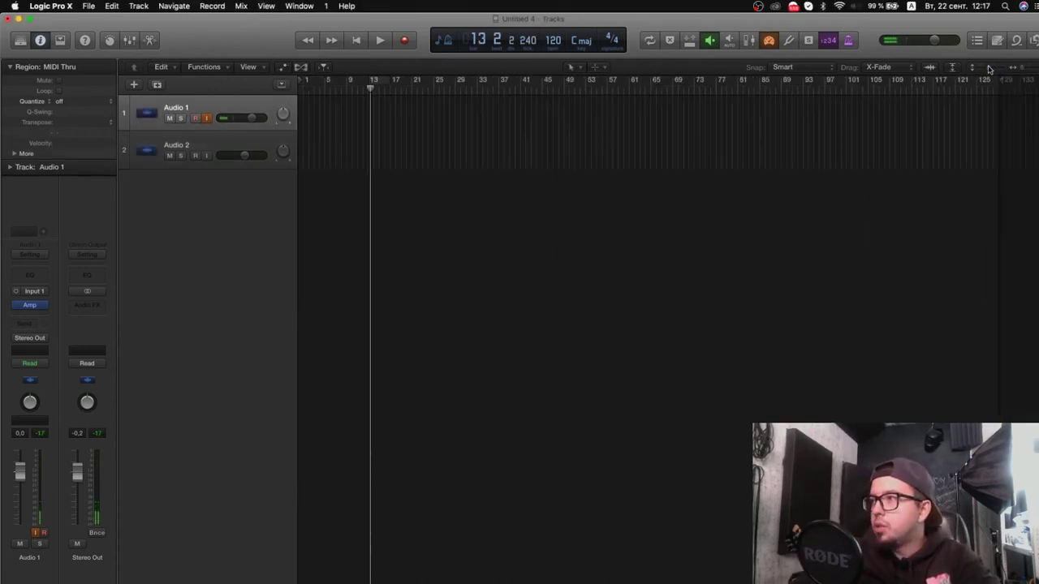
{"action": "key", "text": "super+Down"}
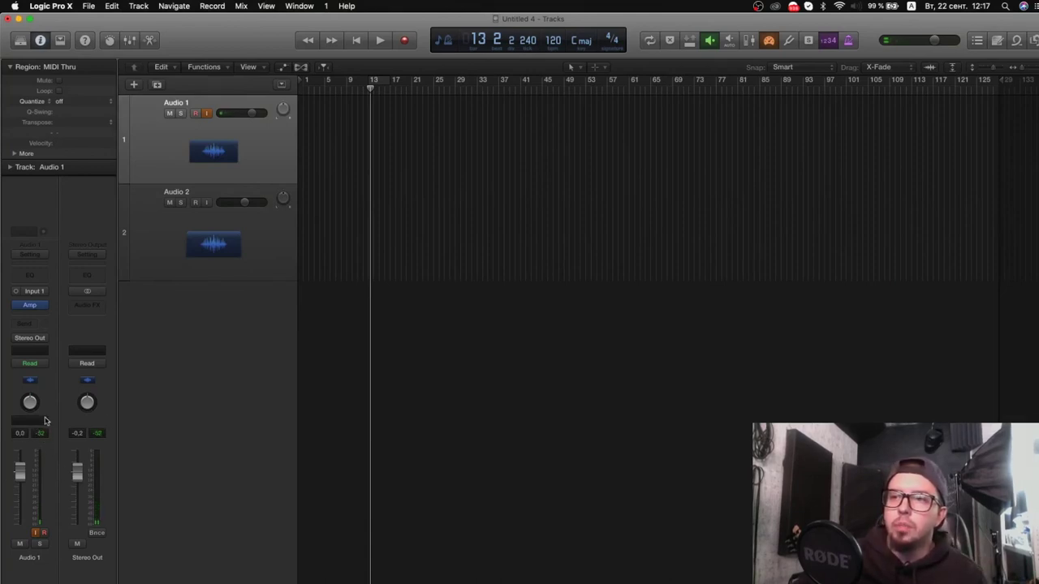
{"action": "left_click", "coordinate": [10, 66]}
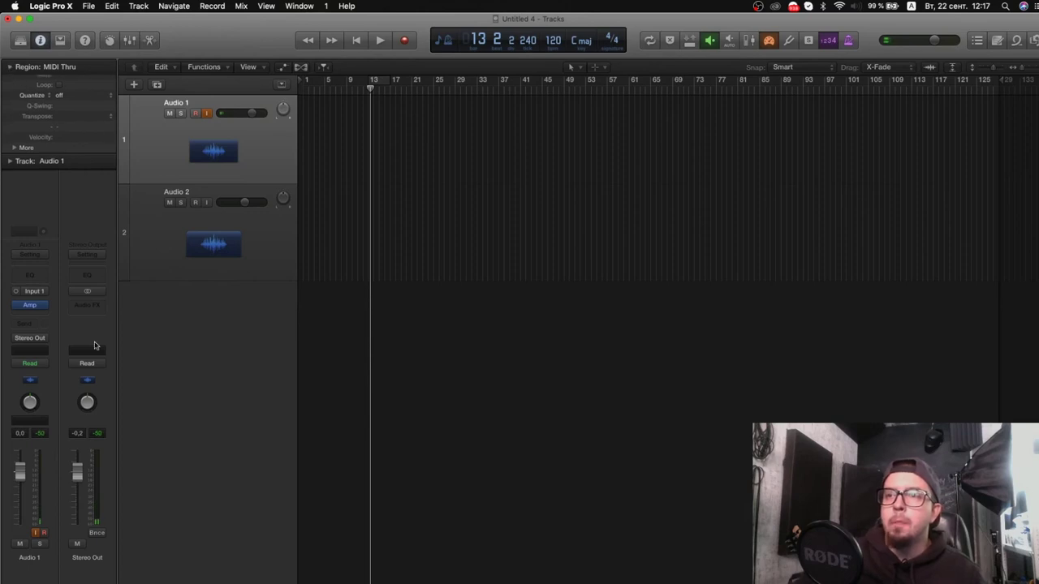
{"action": "key", "text": "Down"}
{"action": "key", "text": "Up"}
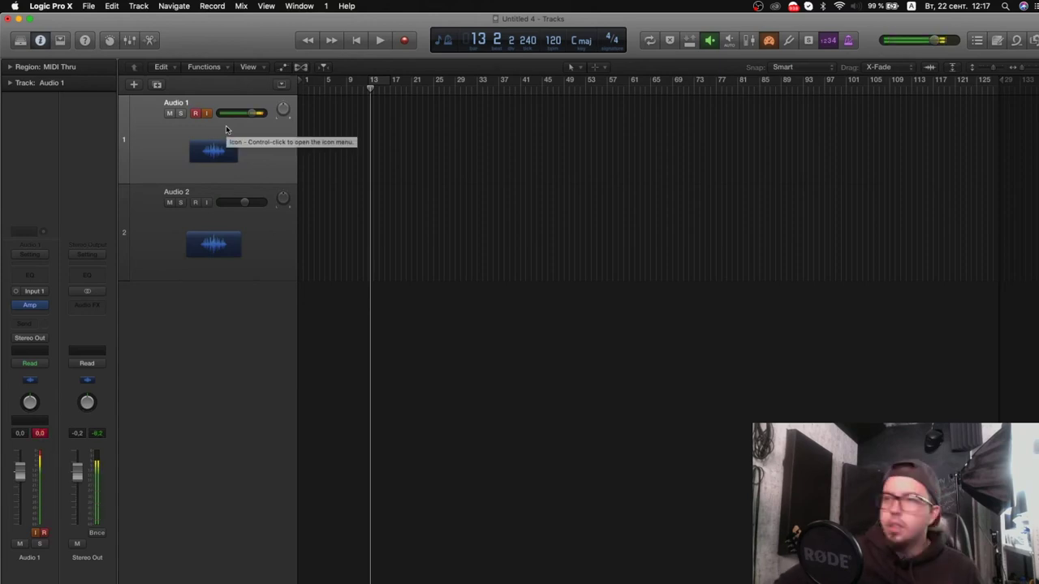
- Turn off input monitoring on Audio 1 and record a guitar take of about ten bars from the project start
{"action": "left_click", "coordinate": [205, 117]}
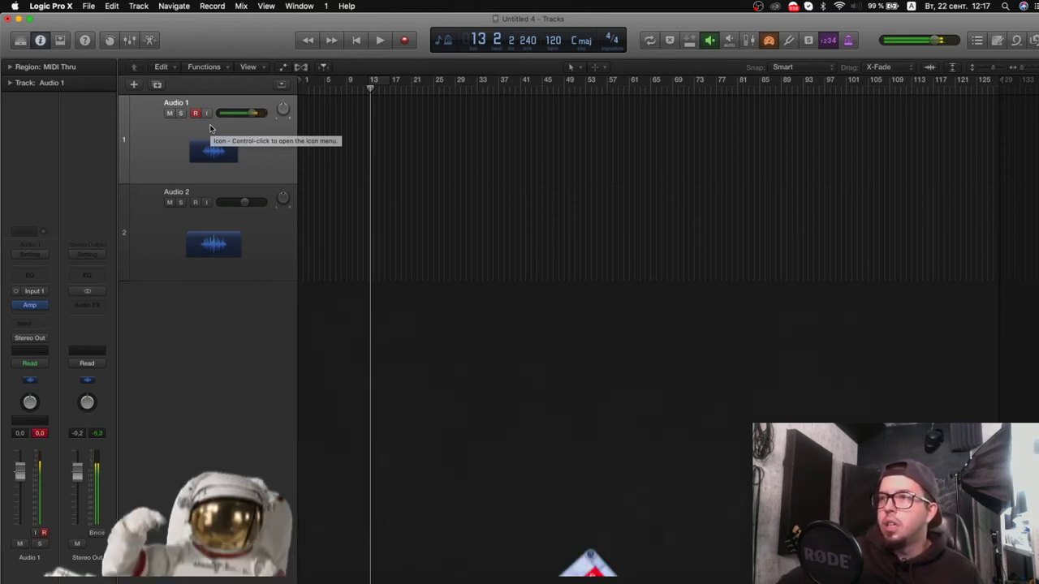
{"action": "key", "text": "alt+r"}
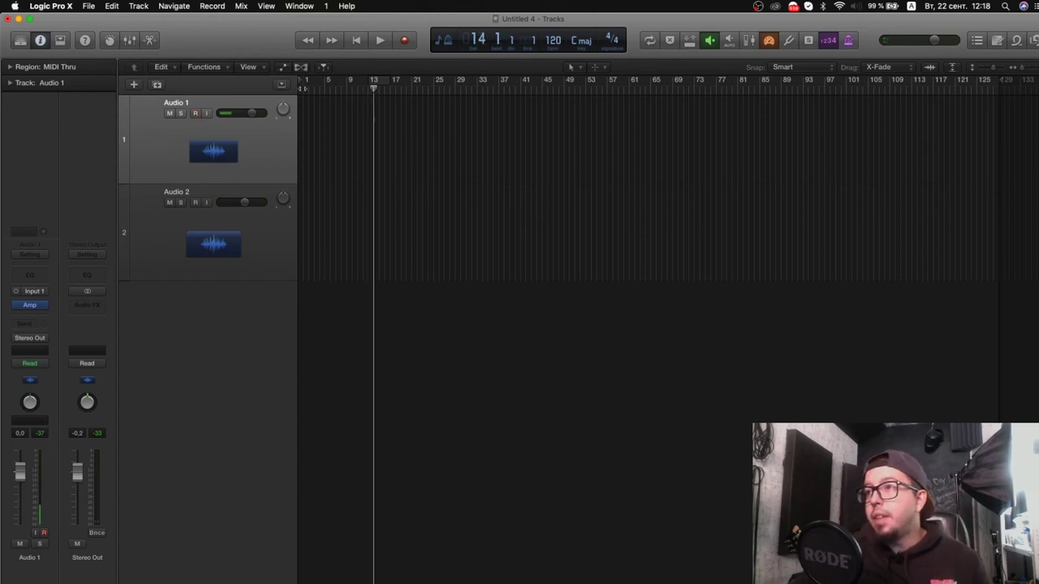
{"action": "key", "text": "space"}
{"action": "key", "text": "r"}
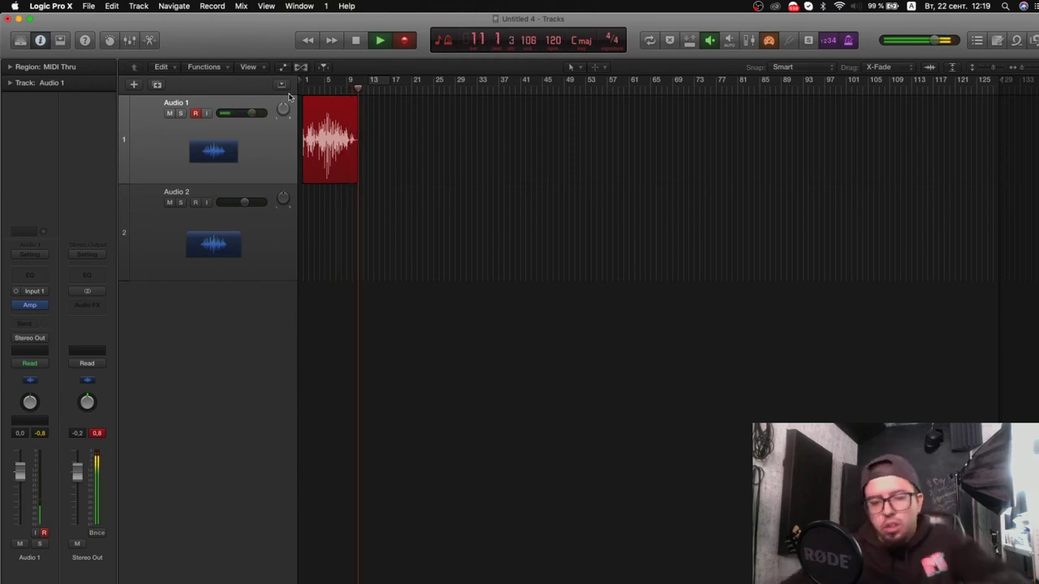
{"action": "key", "text": "space"}
- Play back the recorded take from the project start, switching off Low Latency Mode along the way, and stop playback
{"action": "key", "text": "Return"}
{"action": "key", "text": "space"}
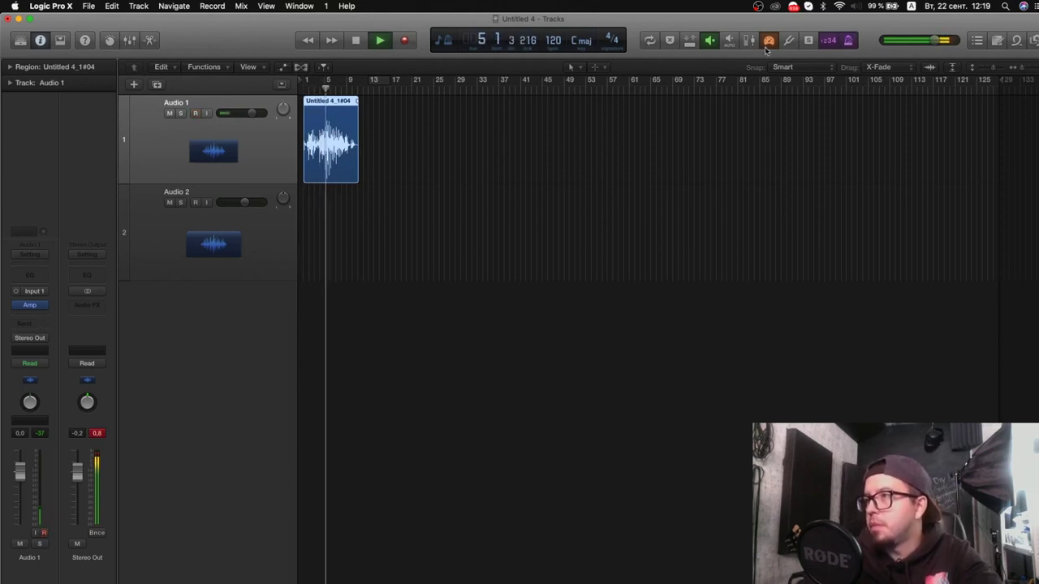
{"action": "key", "text": "space"}
{"action": "key", "text": "space"}
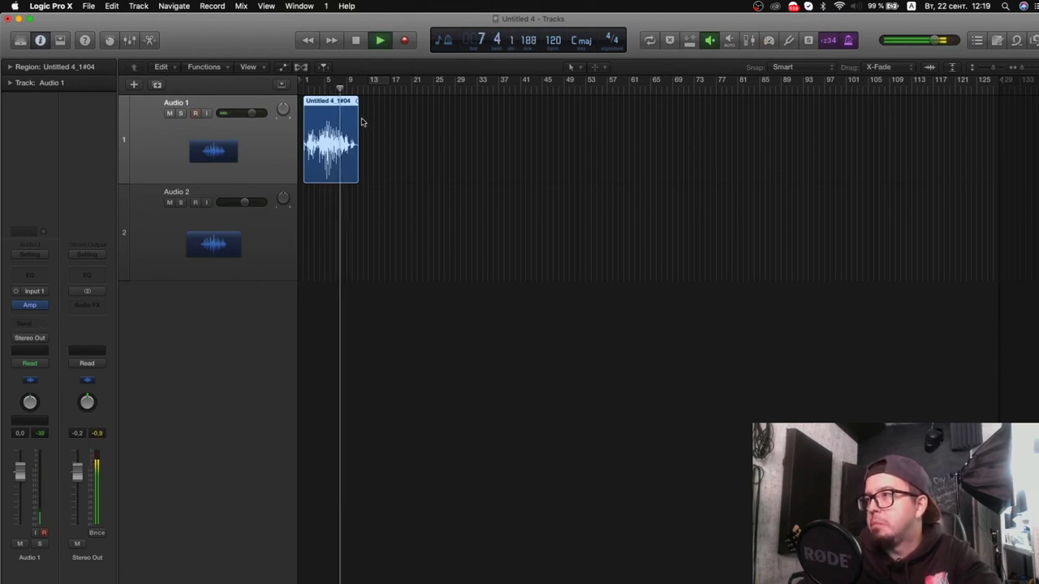
{"action": "key", "text": "space"}
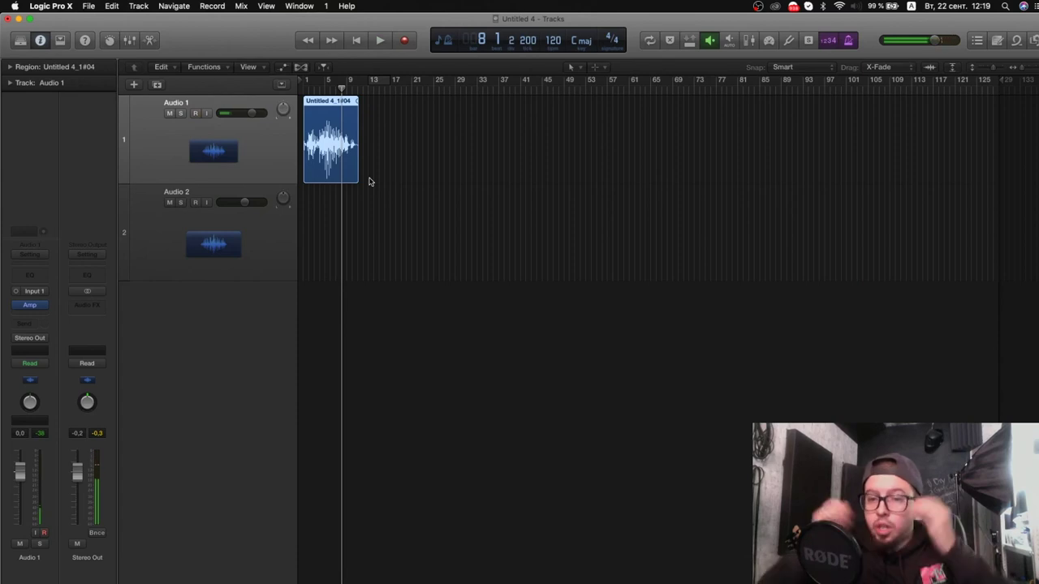